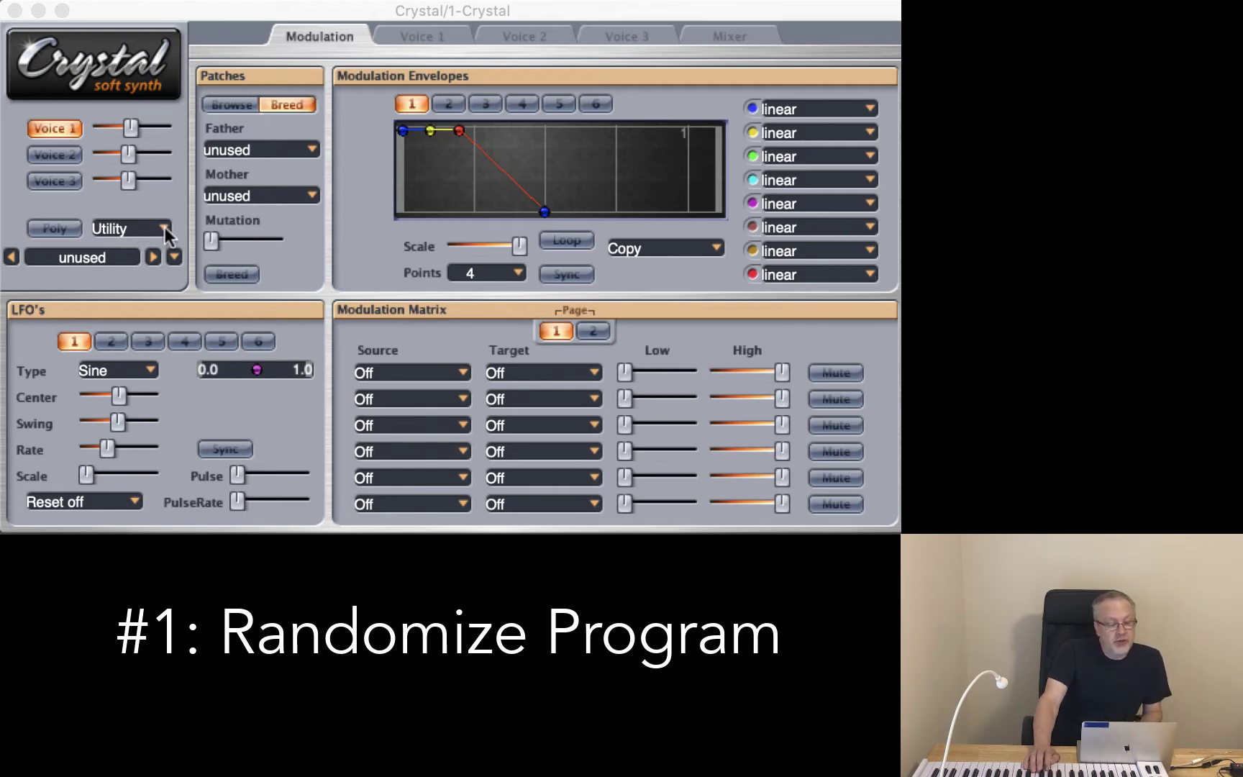
# Randomize the whole patch twice with Utility's Randomize Program.
pyautogui.click(163, 229)
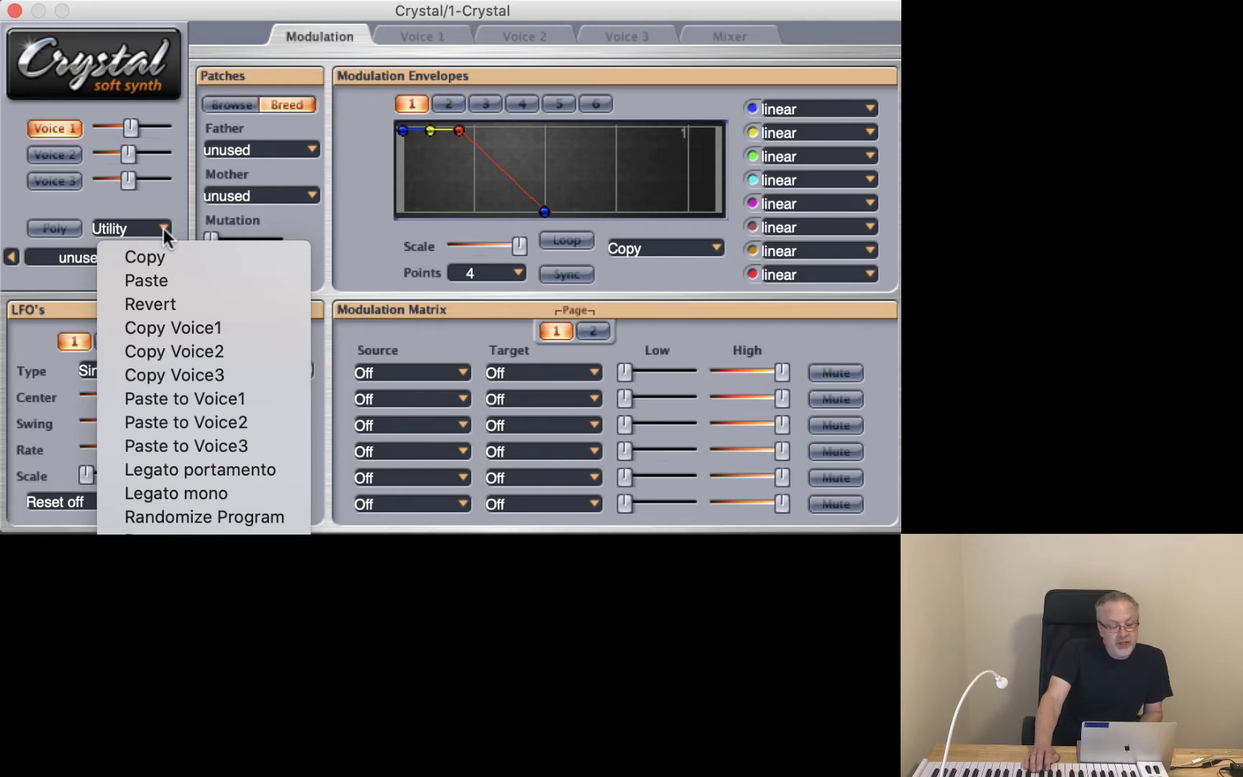
pyautogui.click(205, 517)
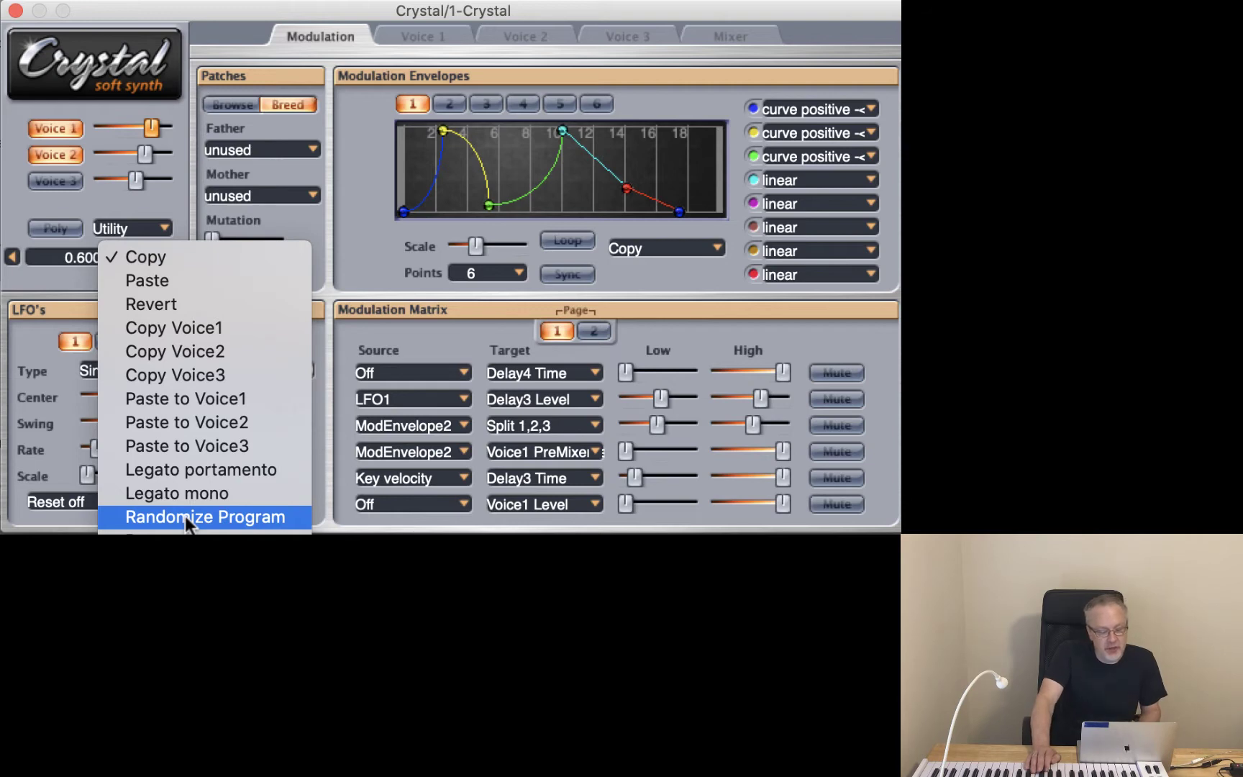
pyautogui.click(185, 518)
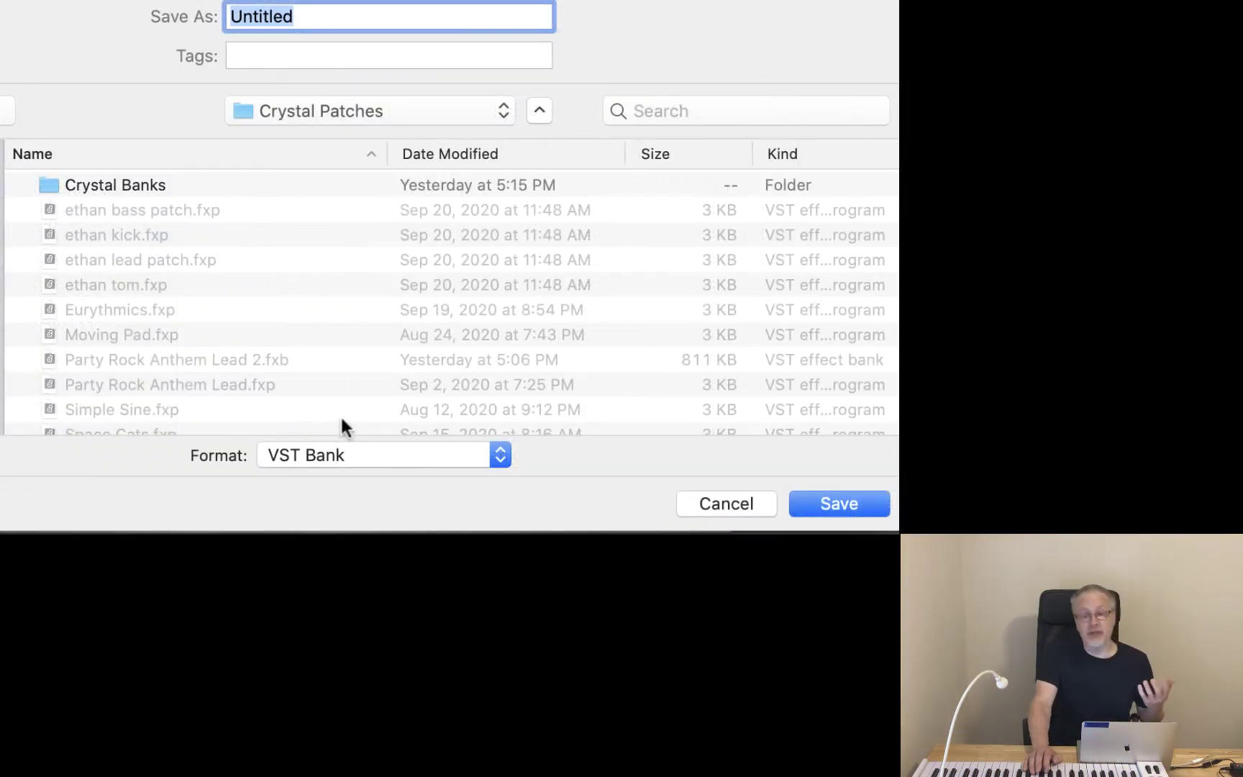
# Save the patch as the VST Program 'Crazy Sliding Bells' in Crystal Patches.
pyautogui.click(341, 452)
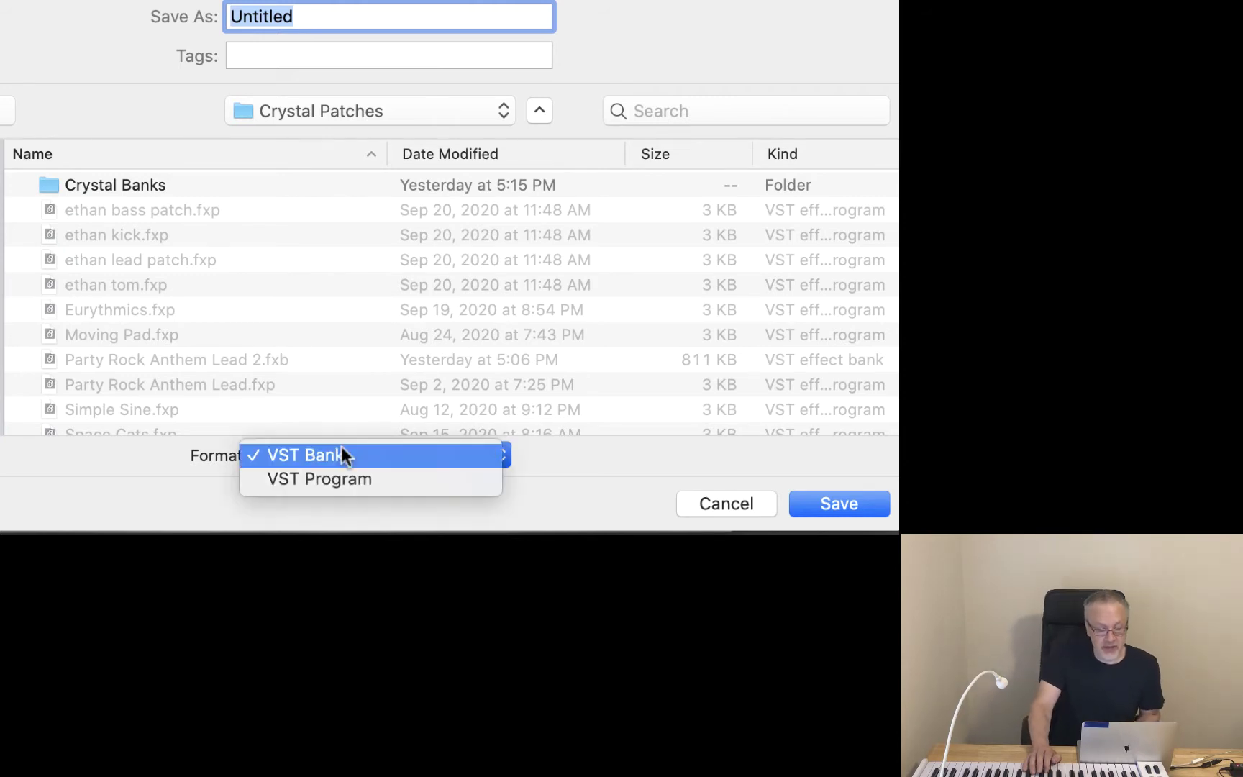
pyautogui.click(341, 479)
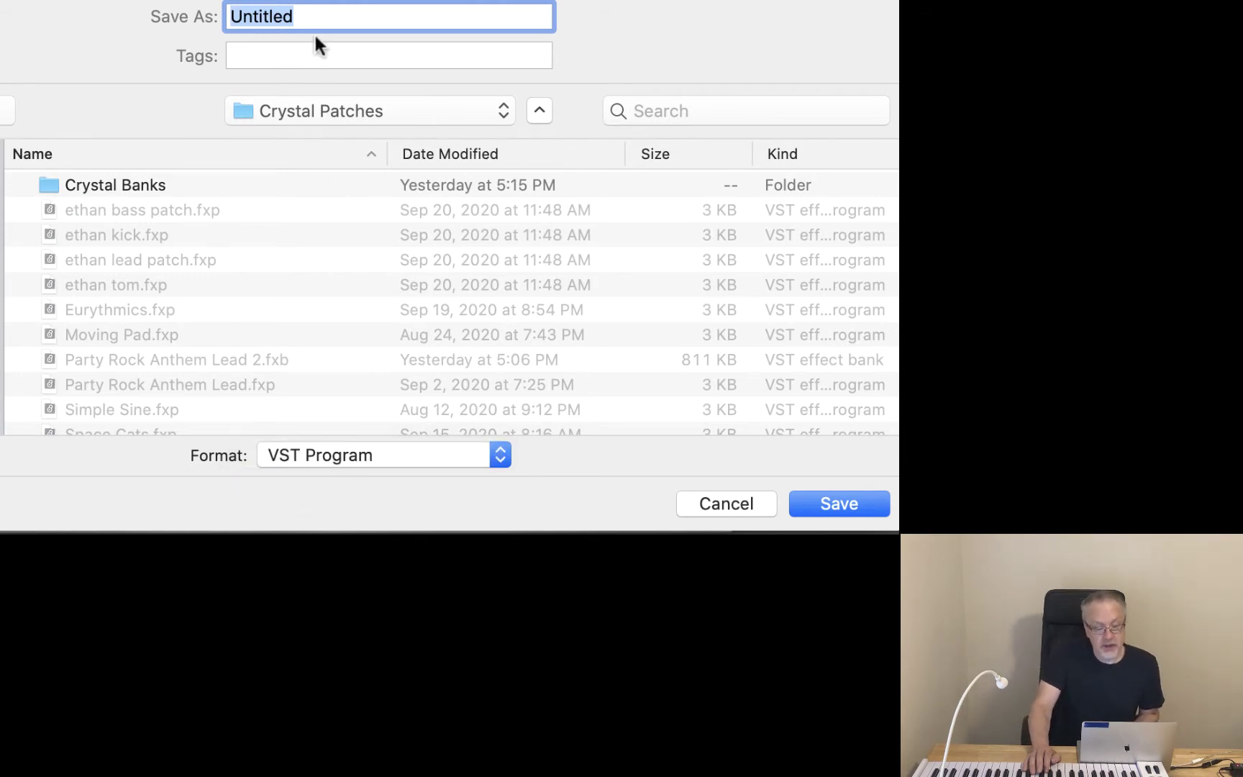
pyautogui.write('Craz')
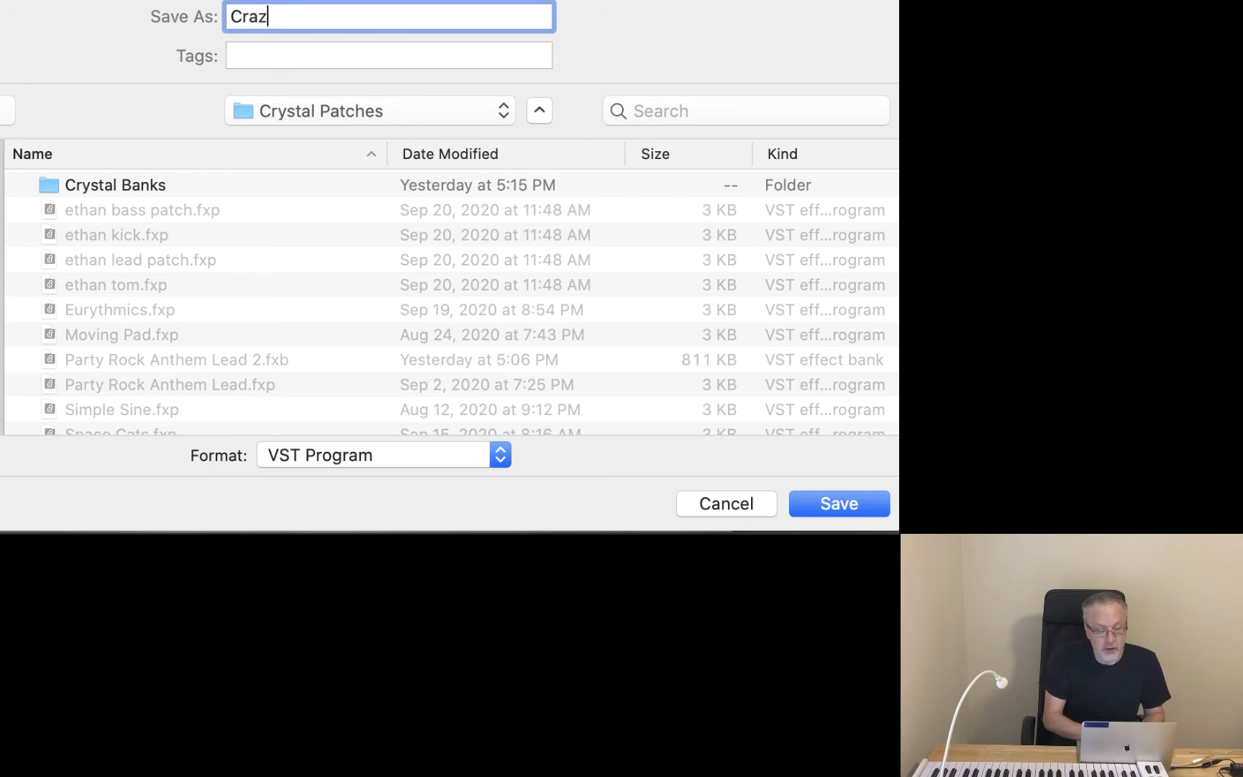
pyautogui.write('y Sliding ')
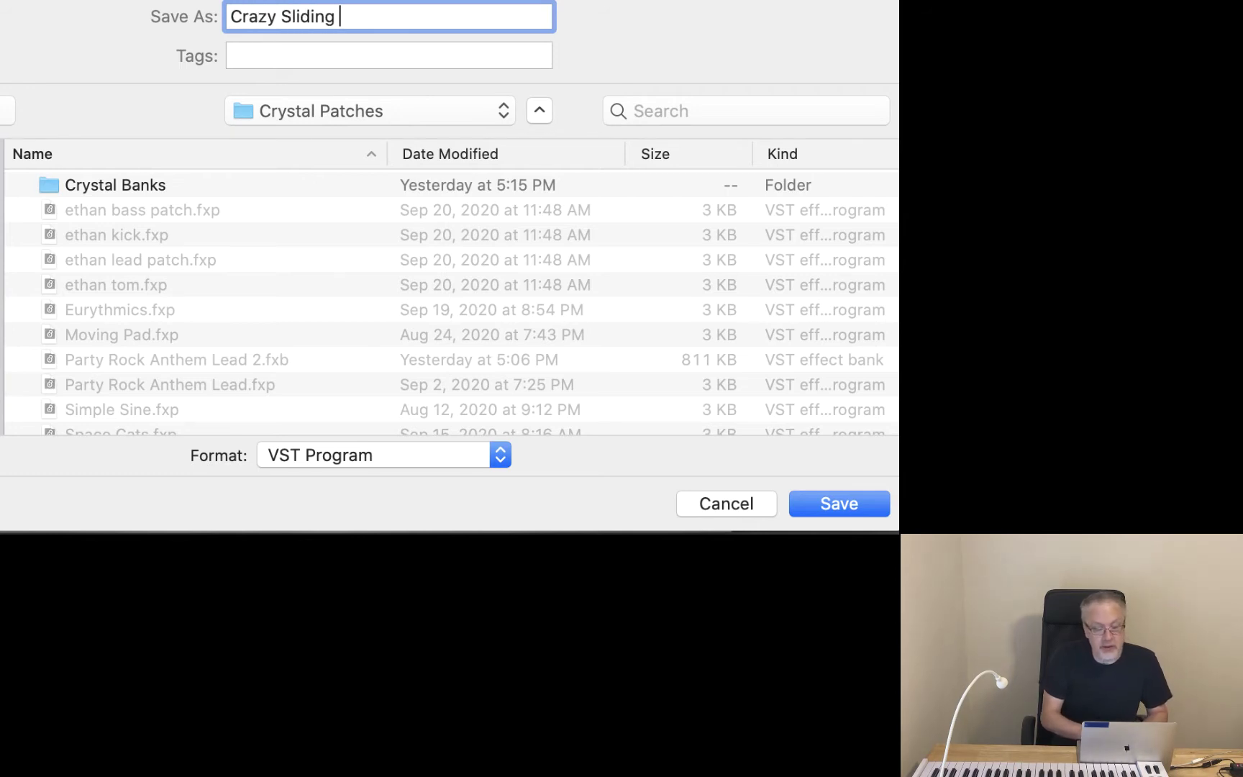
pyautogui.write('Bells')
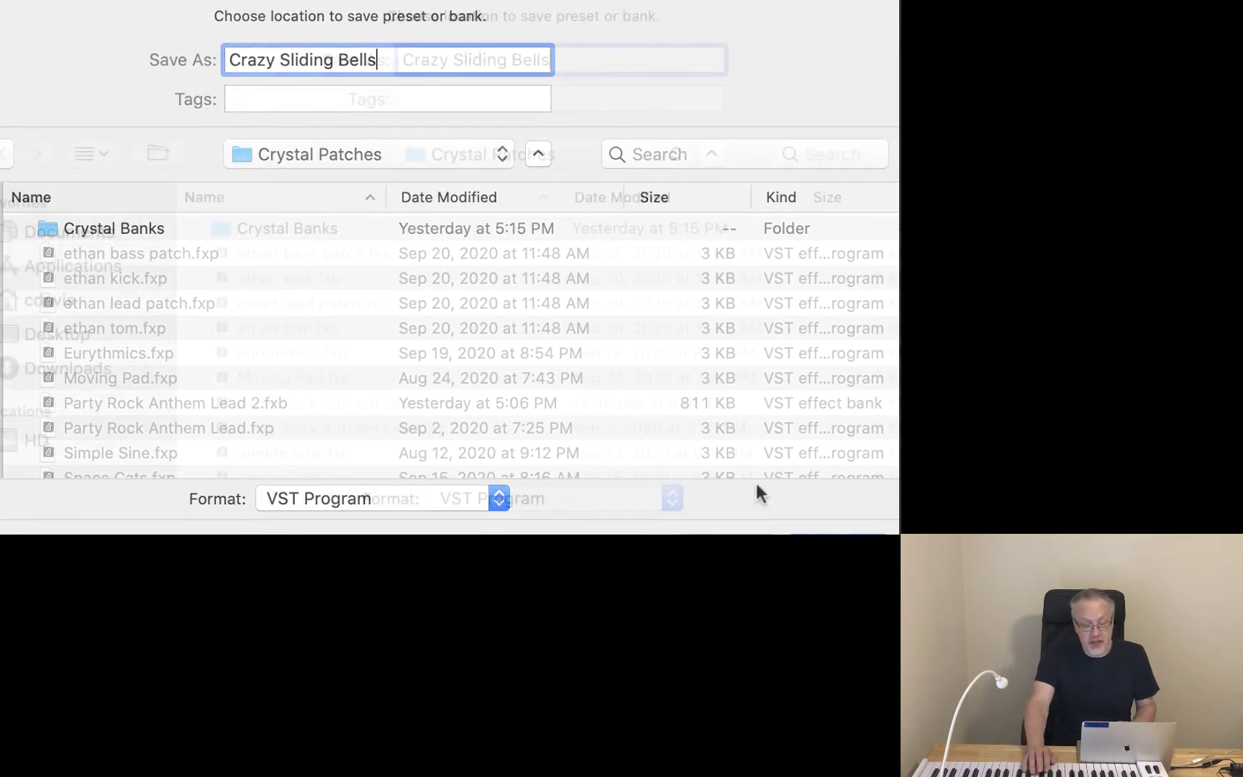
pyautogui.click(834, 547)
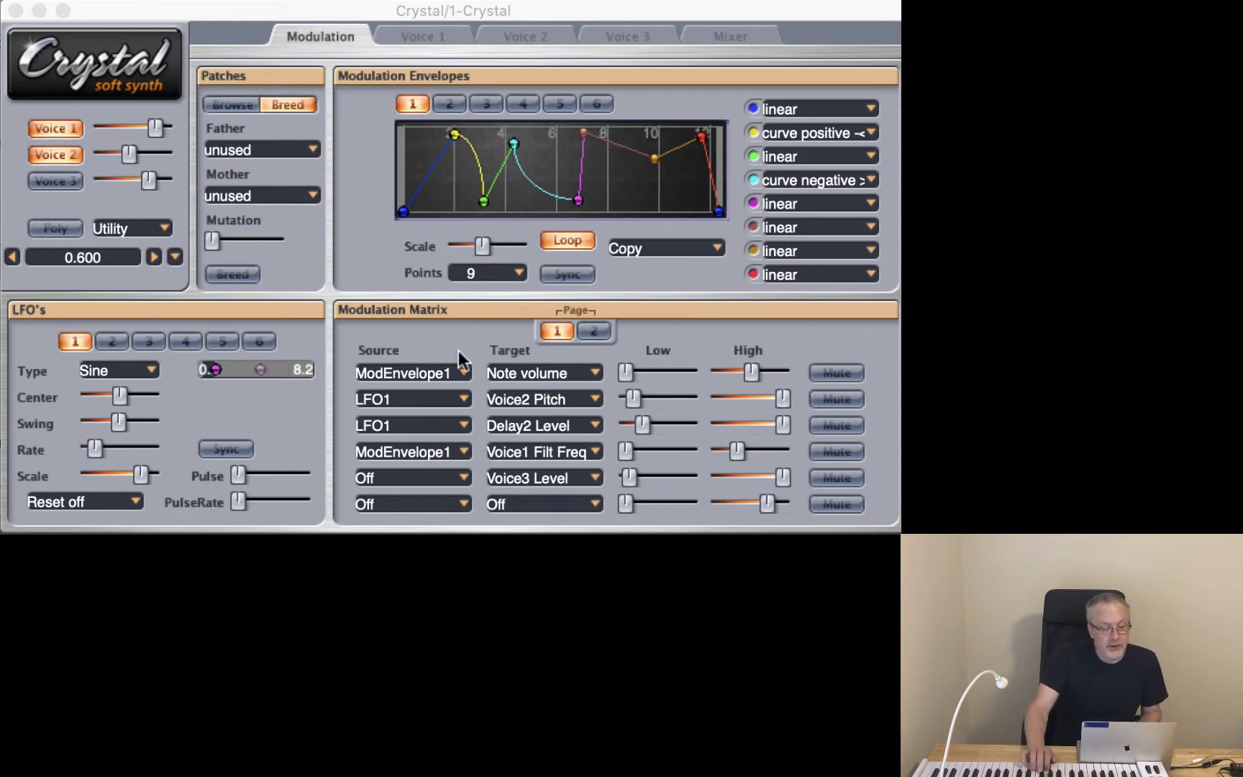
# Randomize the patch repeatedly for a fresh sound, then bring up the Save As dialog.
pyautogui.click(154, 232)
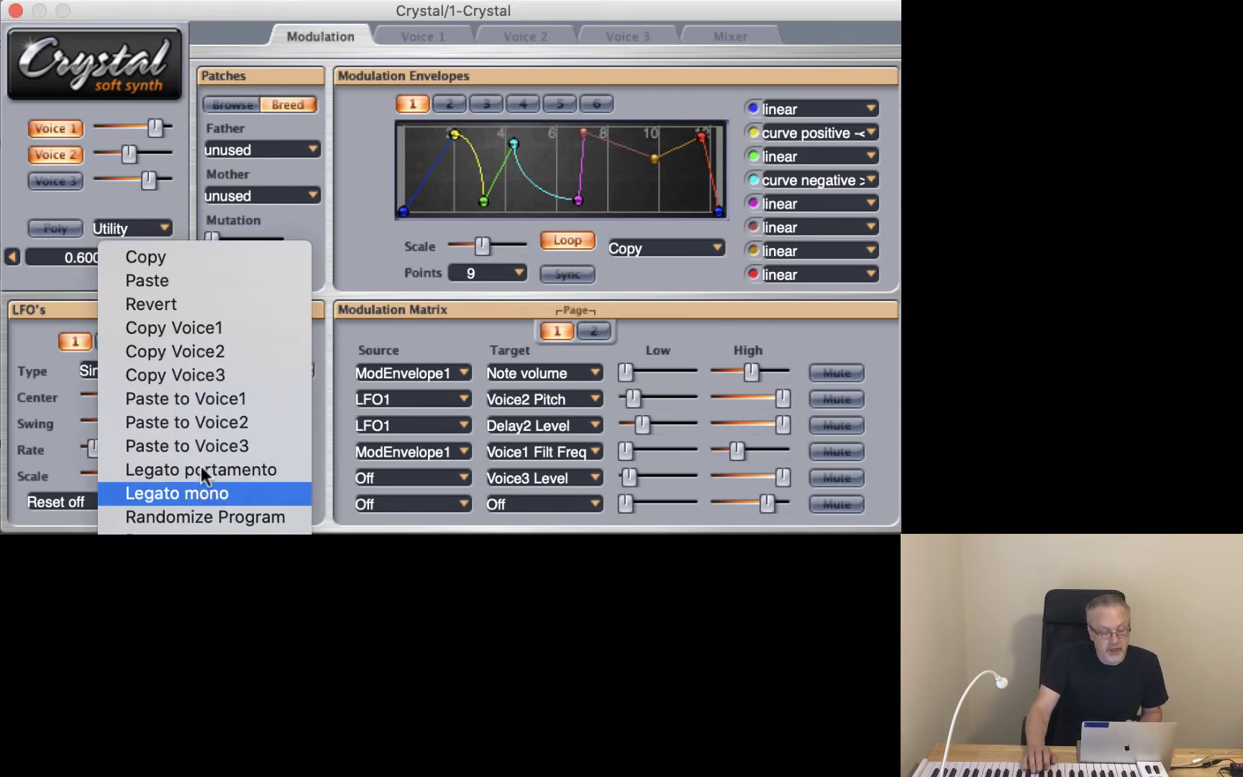
pyautogui.click(205, 517)
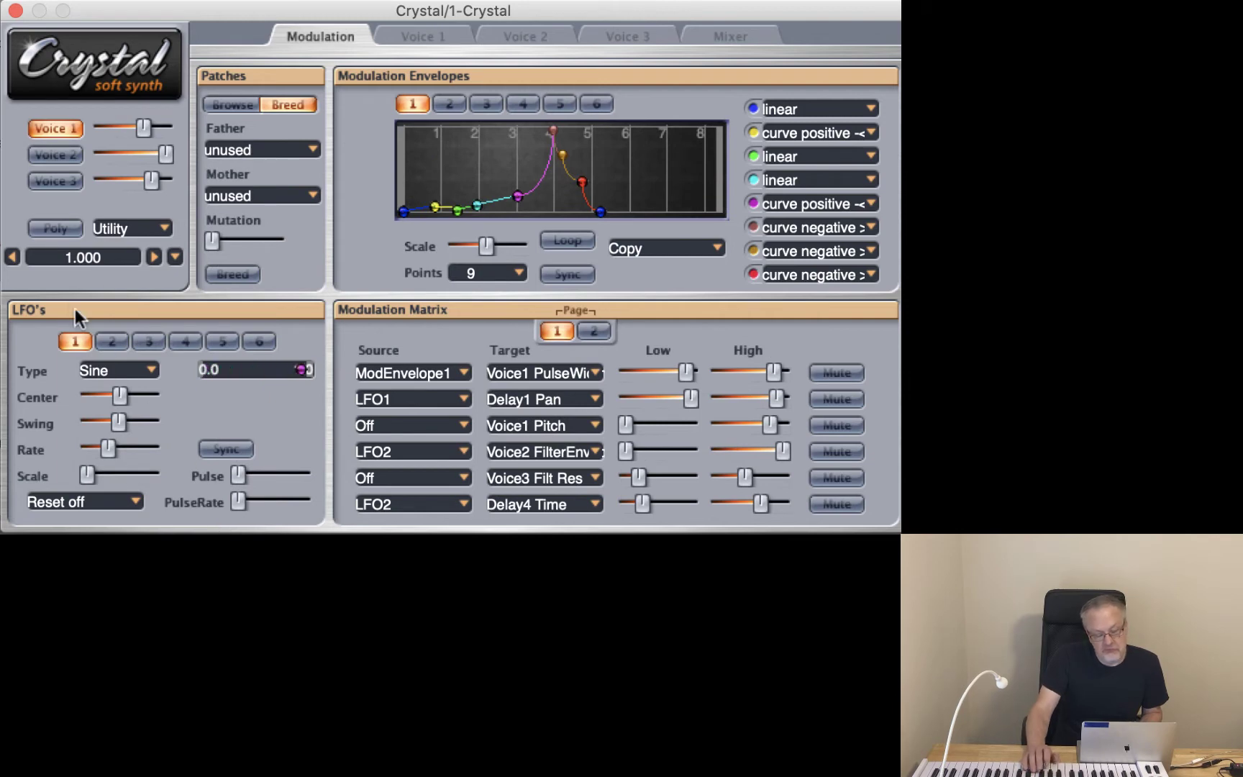
pyautogui.click(153, 226)
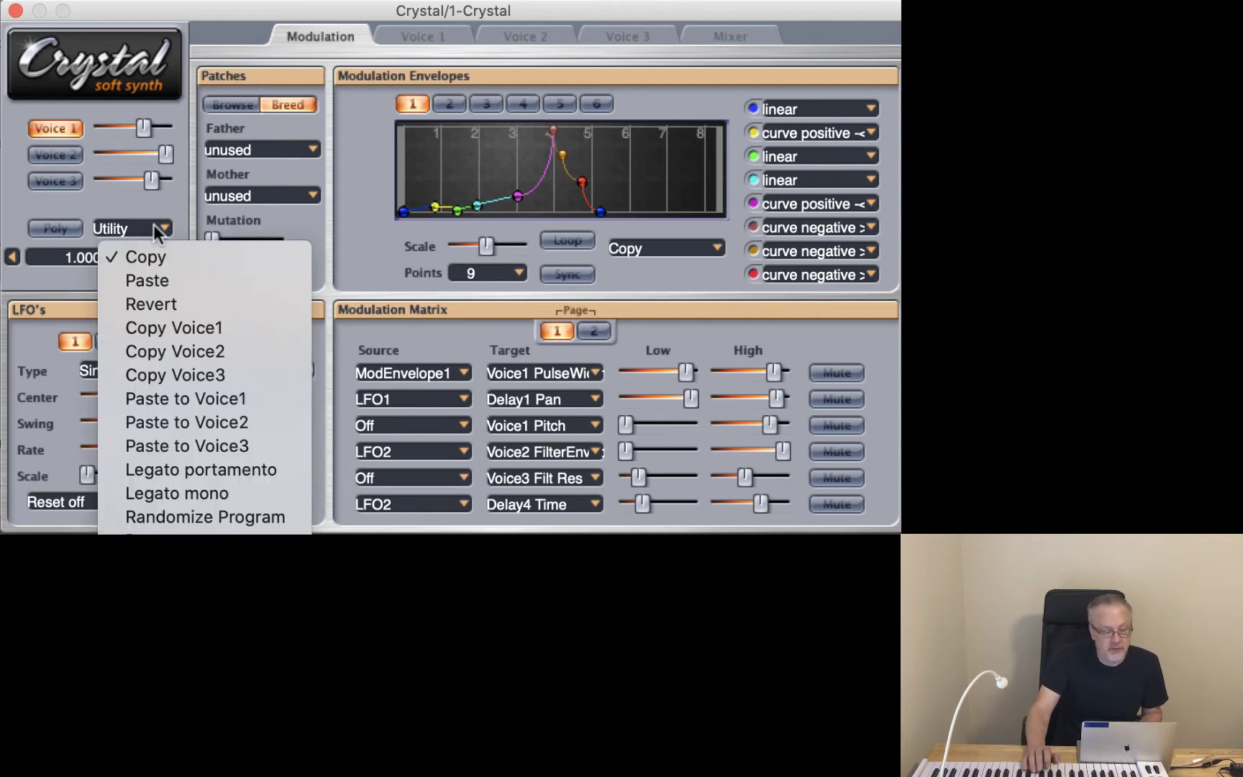
pyautogui.click(201, 510)
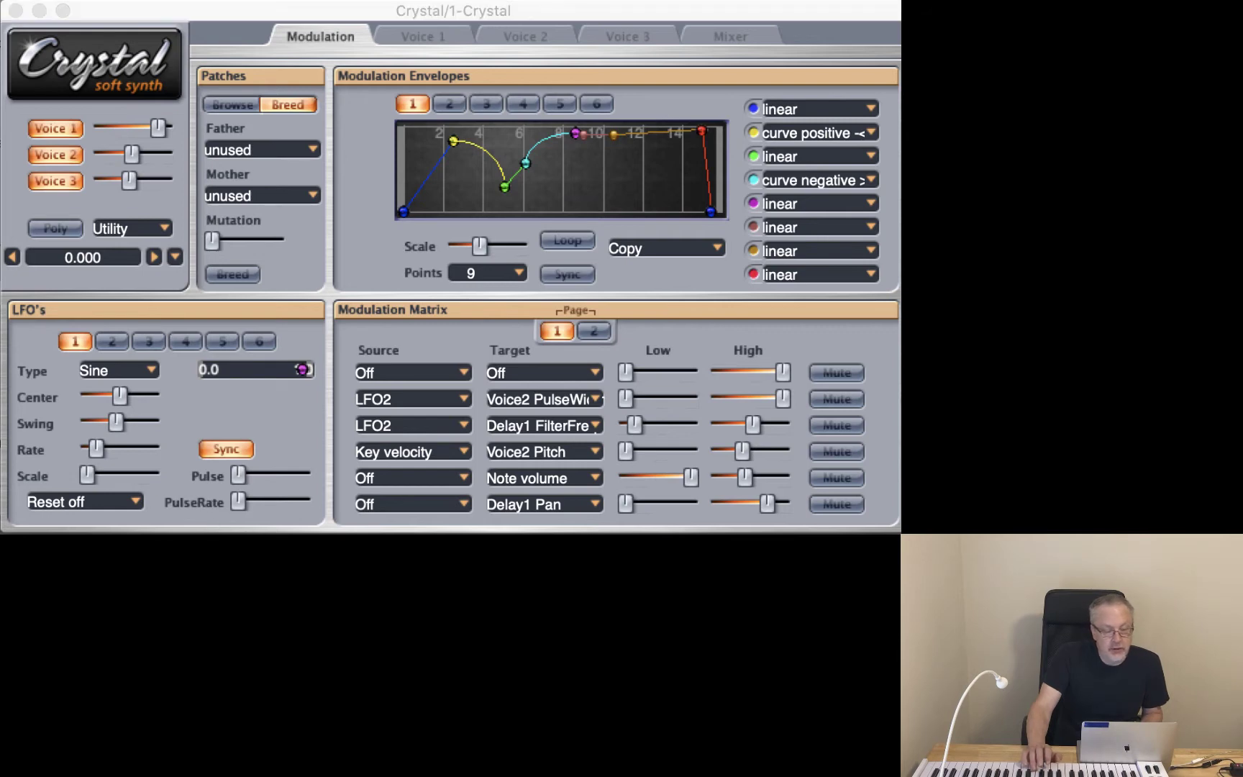
pyautogui.press('super+s')
# Save the new patch as the VST Program 'Underwater Trash Cans'.
pyautogui.click(512, 450)
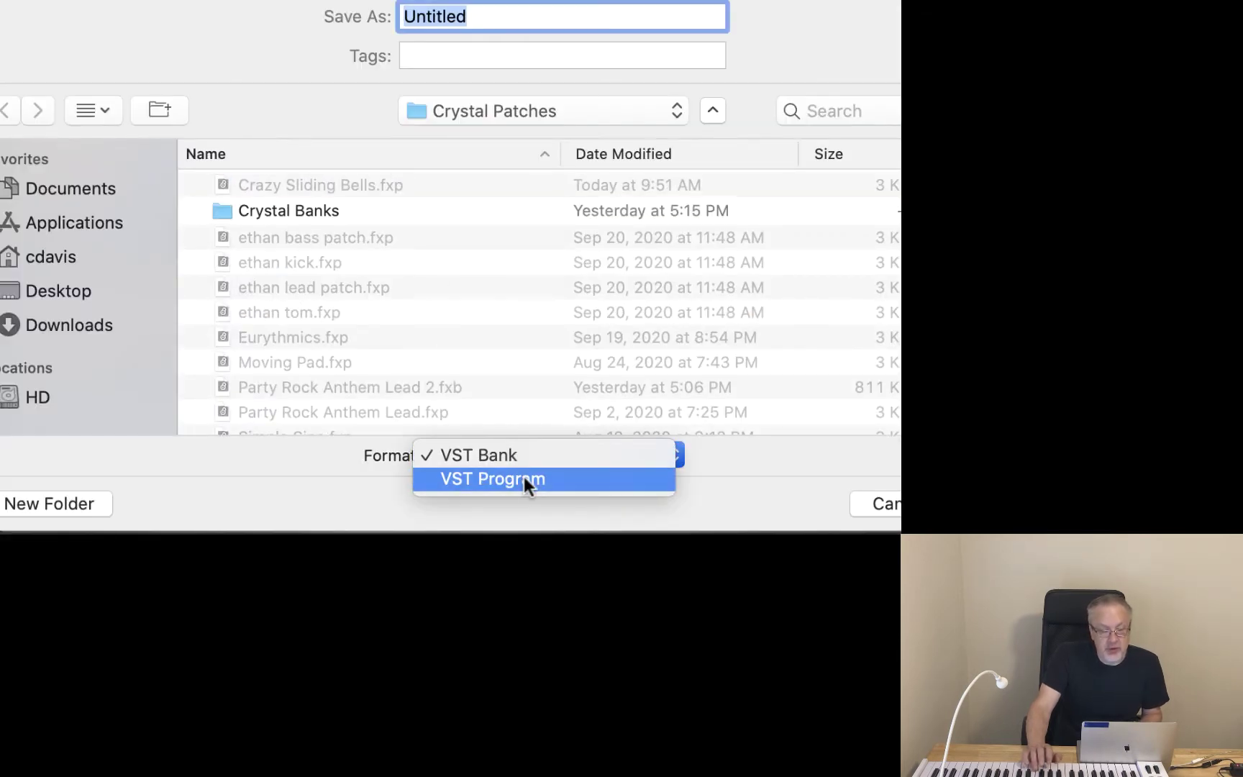
pyautogui.click(524, 479)
pyautogui.write('Underwa')
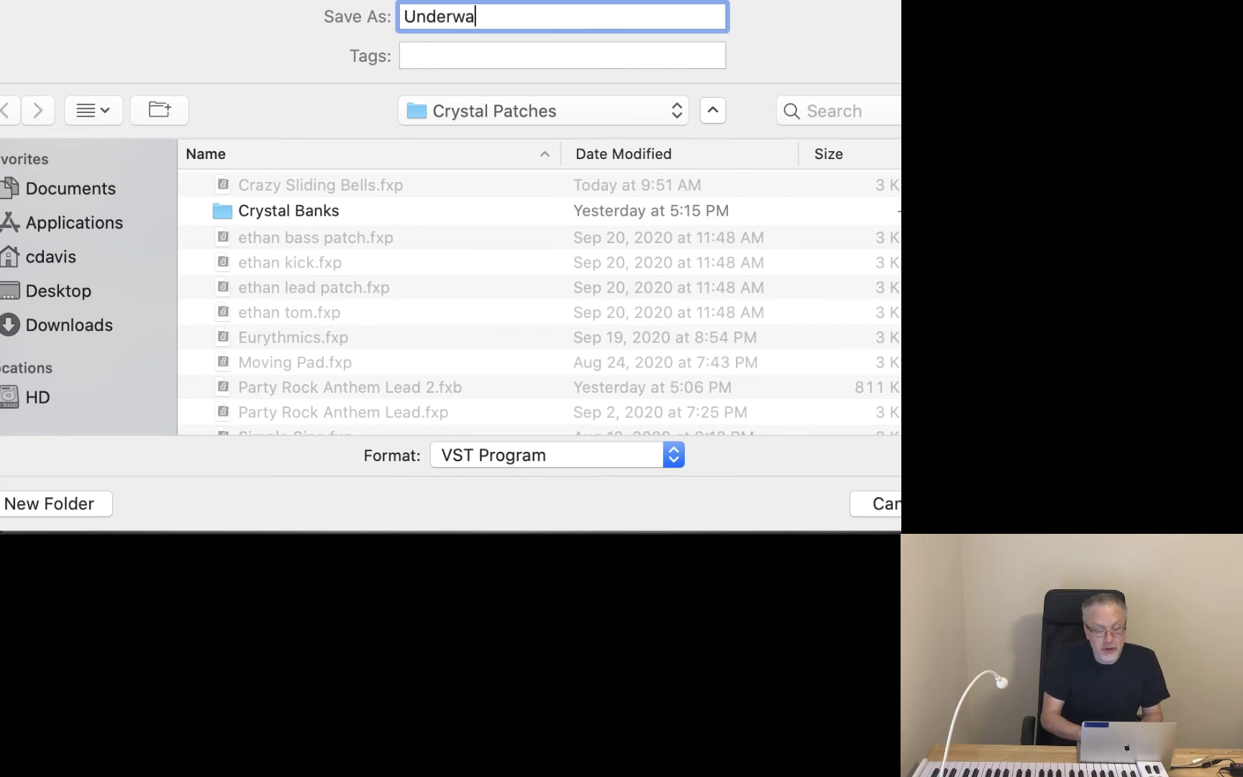
pyautogui.write('ter Trtash')
pyautogui.press('BackSpace')
pyautogui.press('BackSpace')
pyautogui.press('BackSpace')
pyautogui.press('BackSpace')
pyautogui.write('ashcans')
pyautogui.press('BackSpace')
pyautogui.press('BackSpace')
pyautogui.press('BackSpace')
pyautogui.press('BackSpace')
pyautogui.write('Cans')
pyautogui.press('Return')
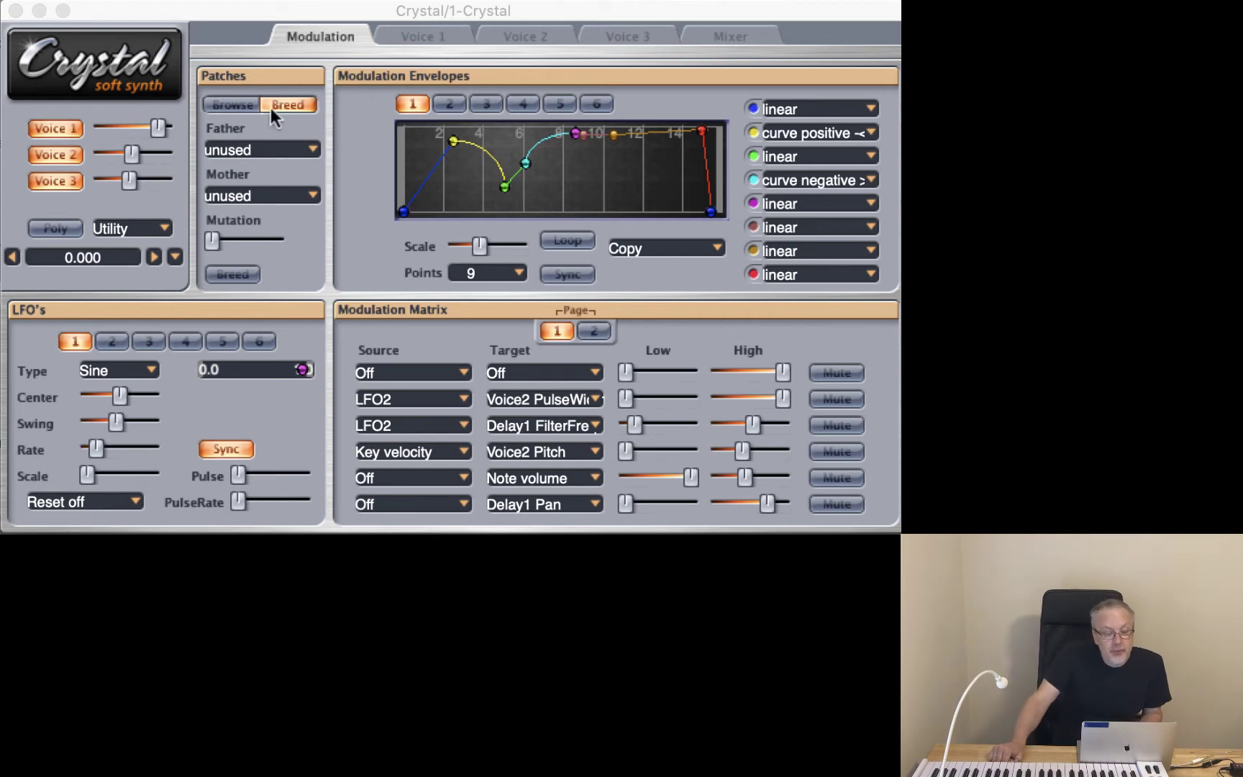
# Focus the synth window and browse the preset patch list, then close it.
pyautogui.click(303, 84)
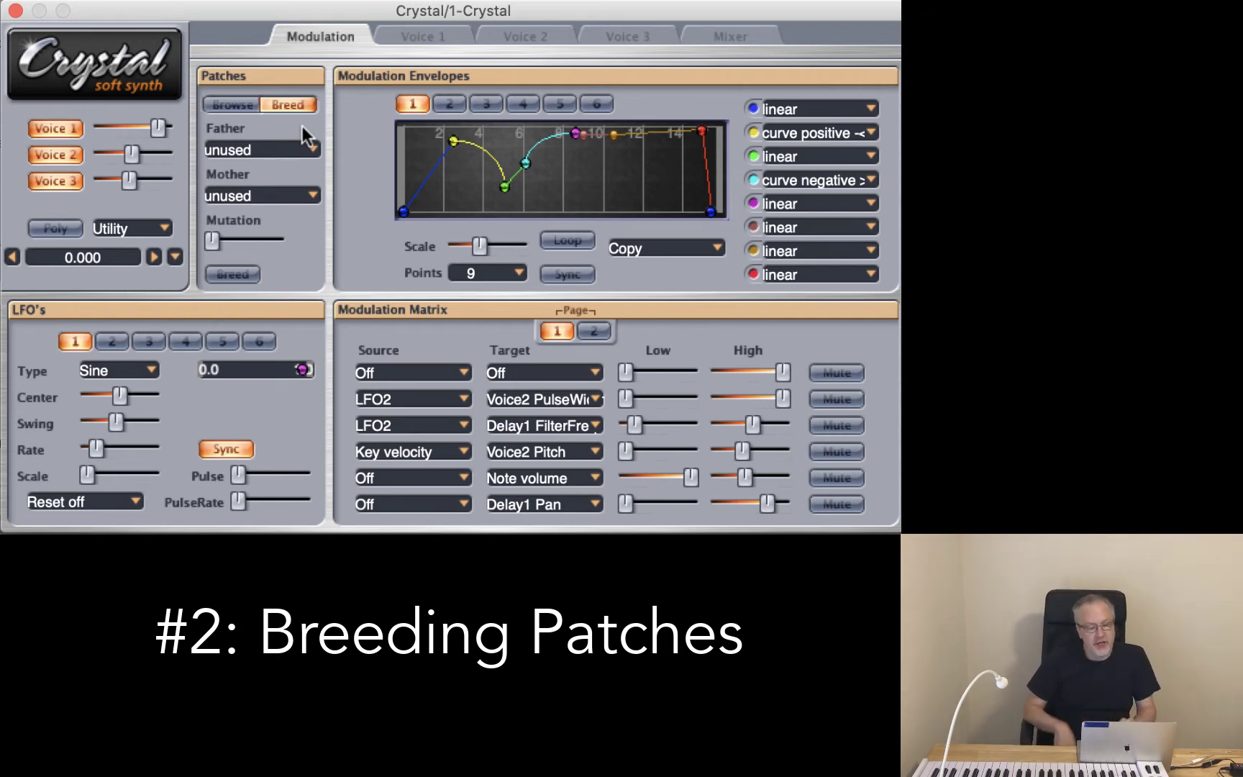
pyautogui.click(175, 256)
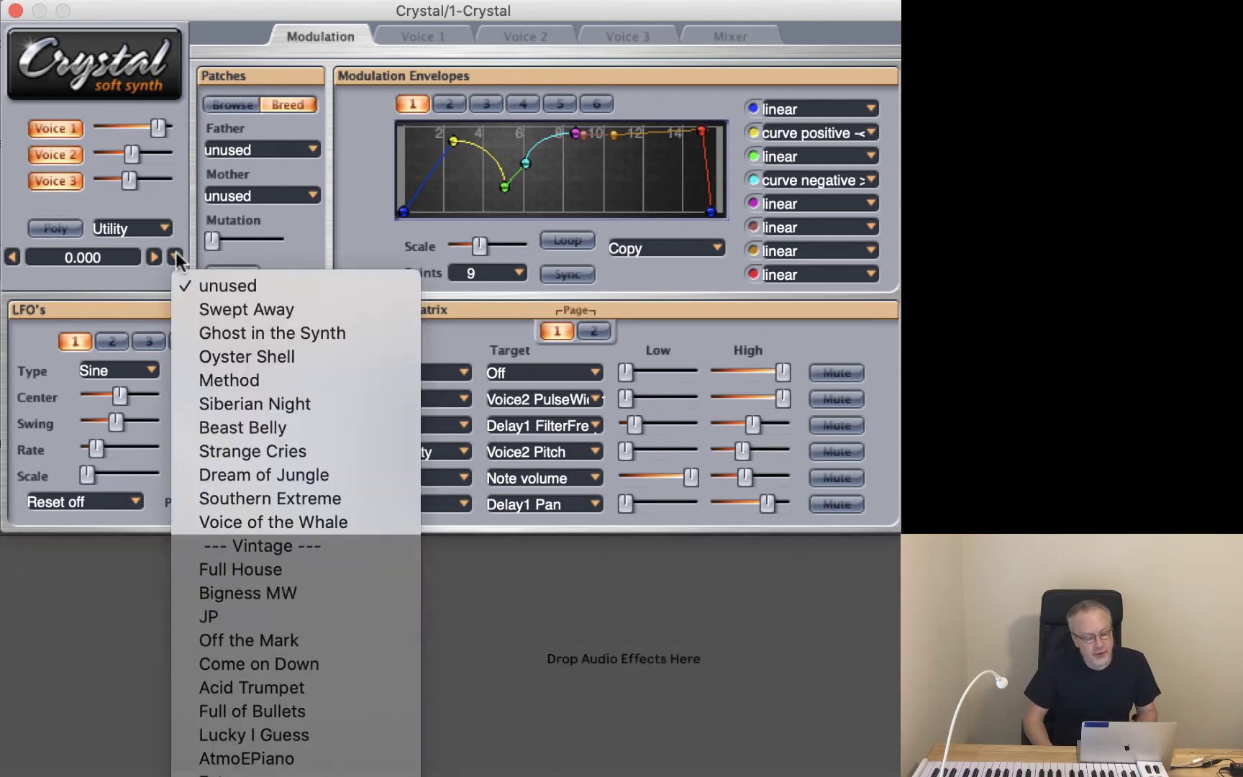
pyautogui.click(222, 14)
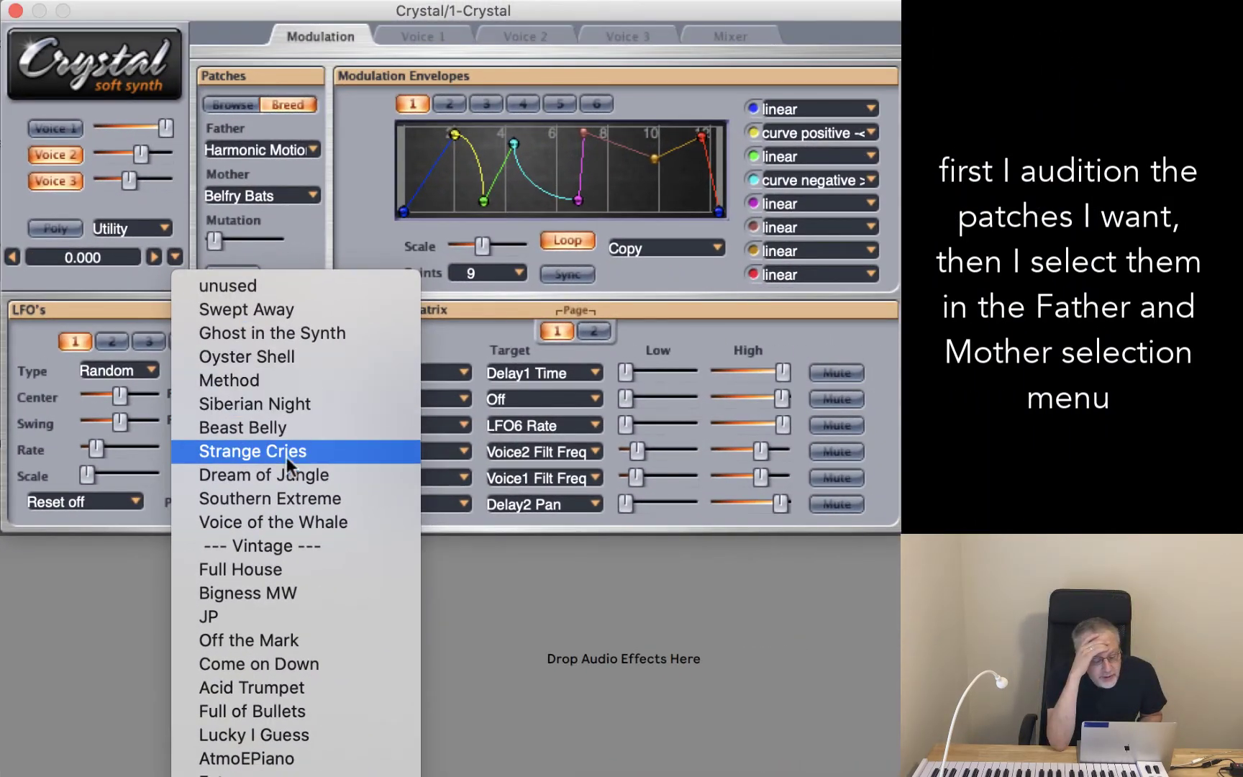
# Load the Full House preset, then the Fatness preset.
pyautogui.click(295, 571)
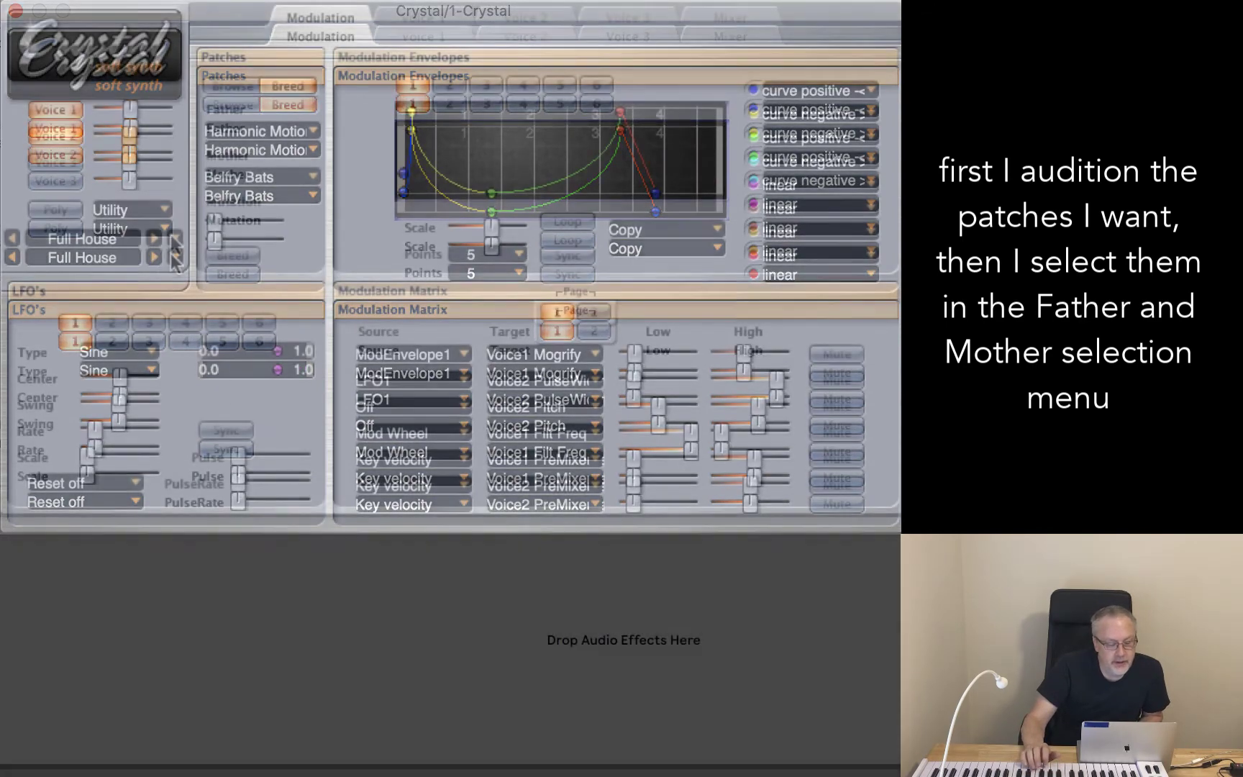
pyautogui.click(175, 257)
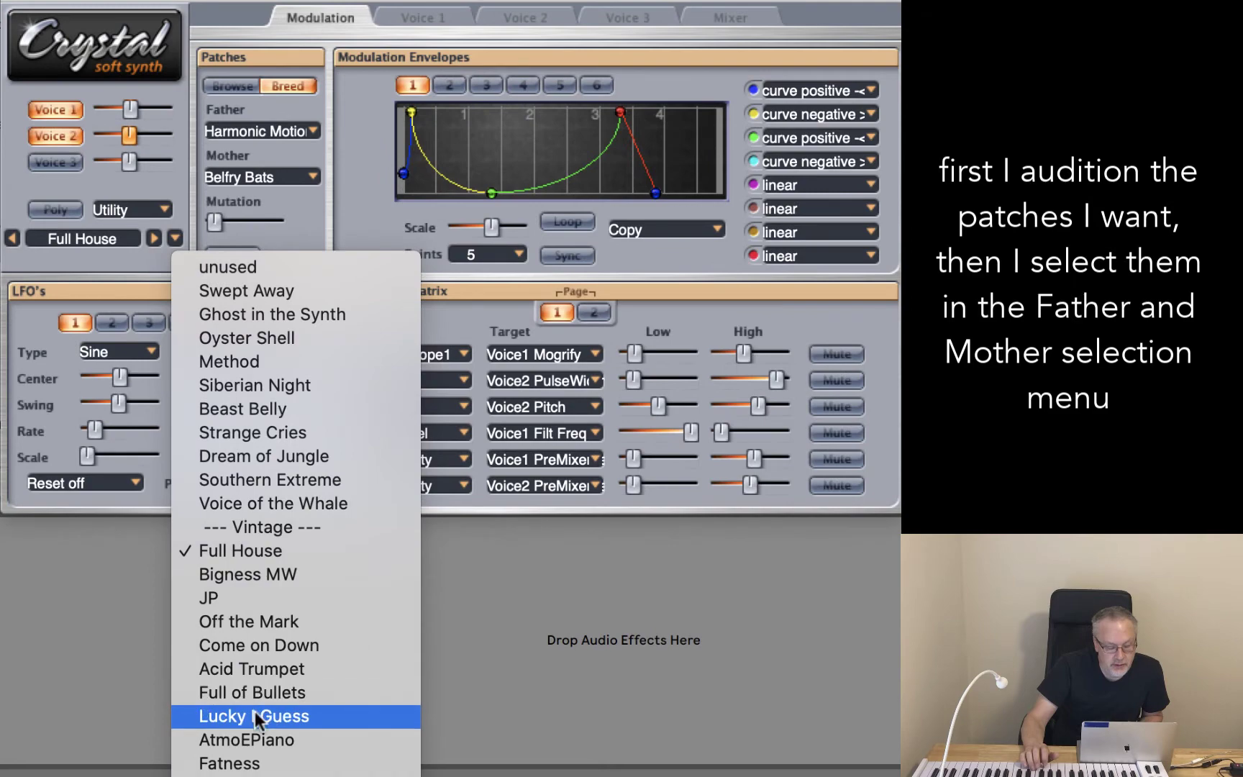
pyautogui.click(237, 764)
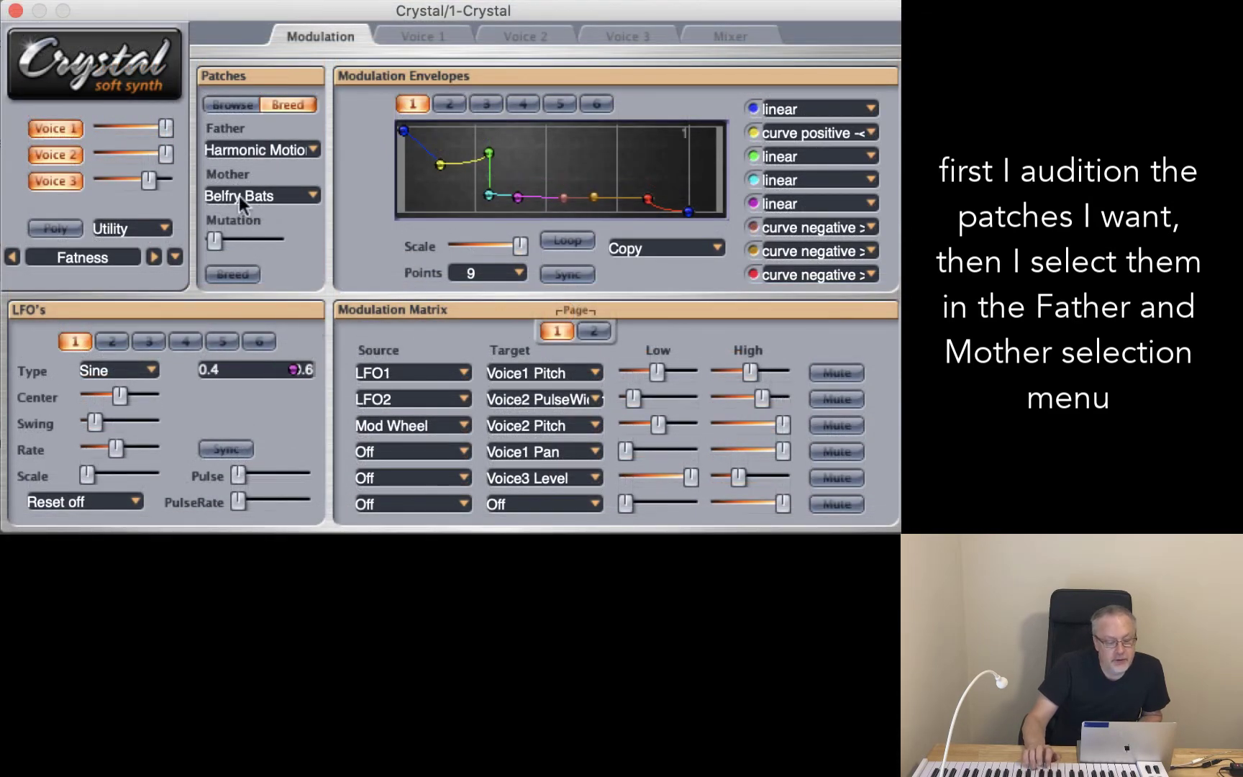
# Set Full House as the Breed father and Fatness as the mother.
pyautogui.click(277, 147)
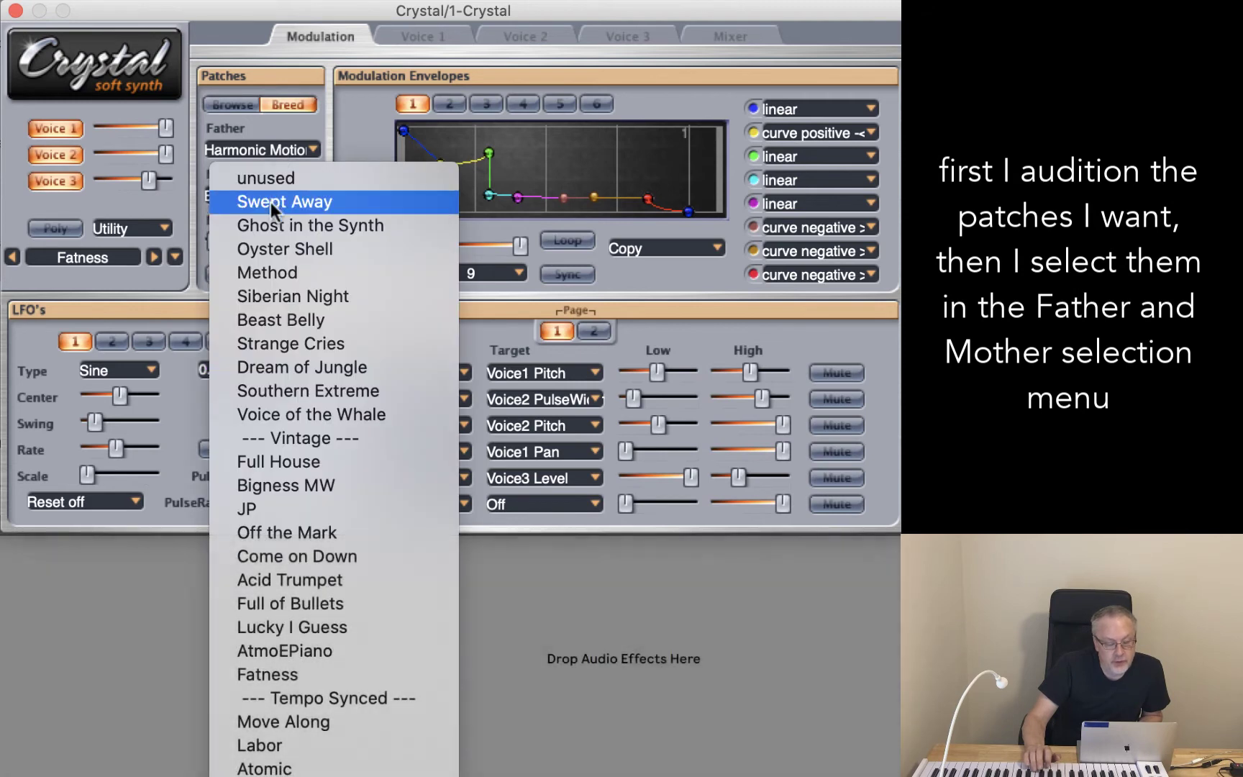
pyautogui.click(275, 467)
pyautogui.click(257, 193)
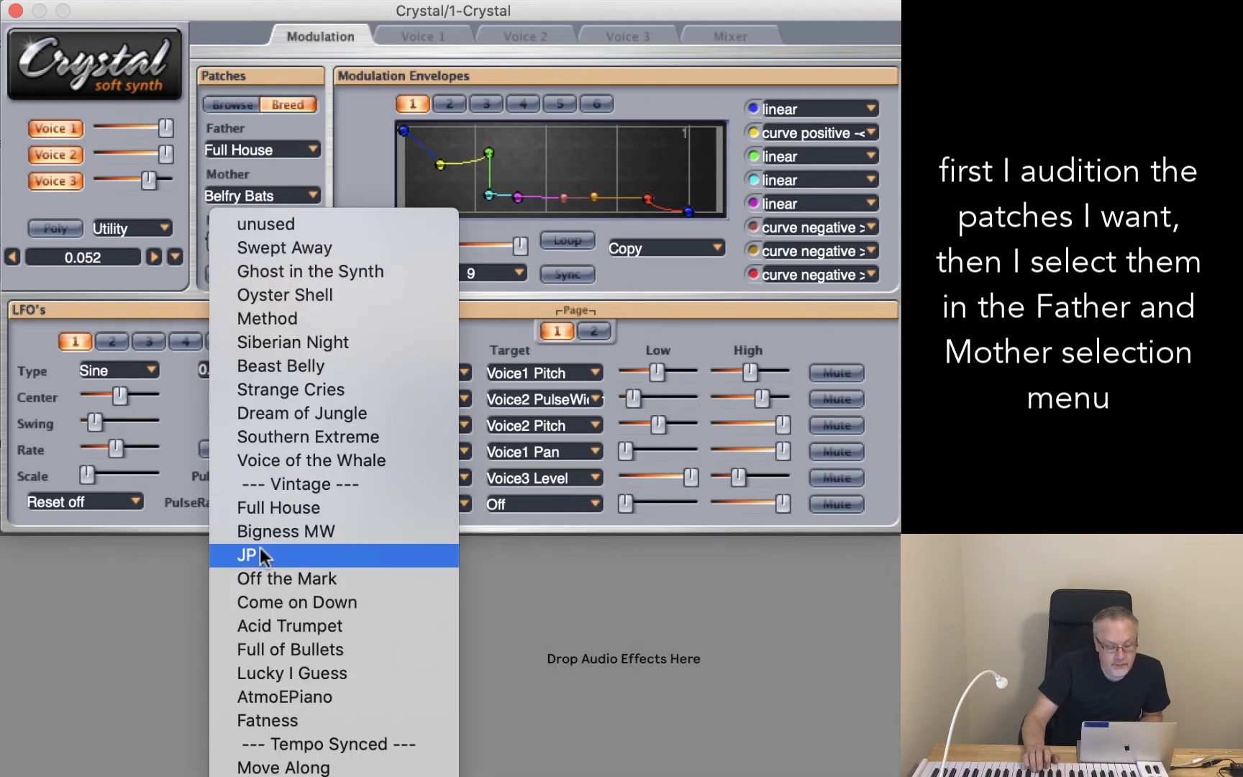
pyautogui.click(274, 721)
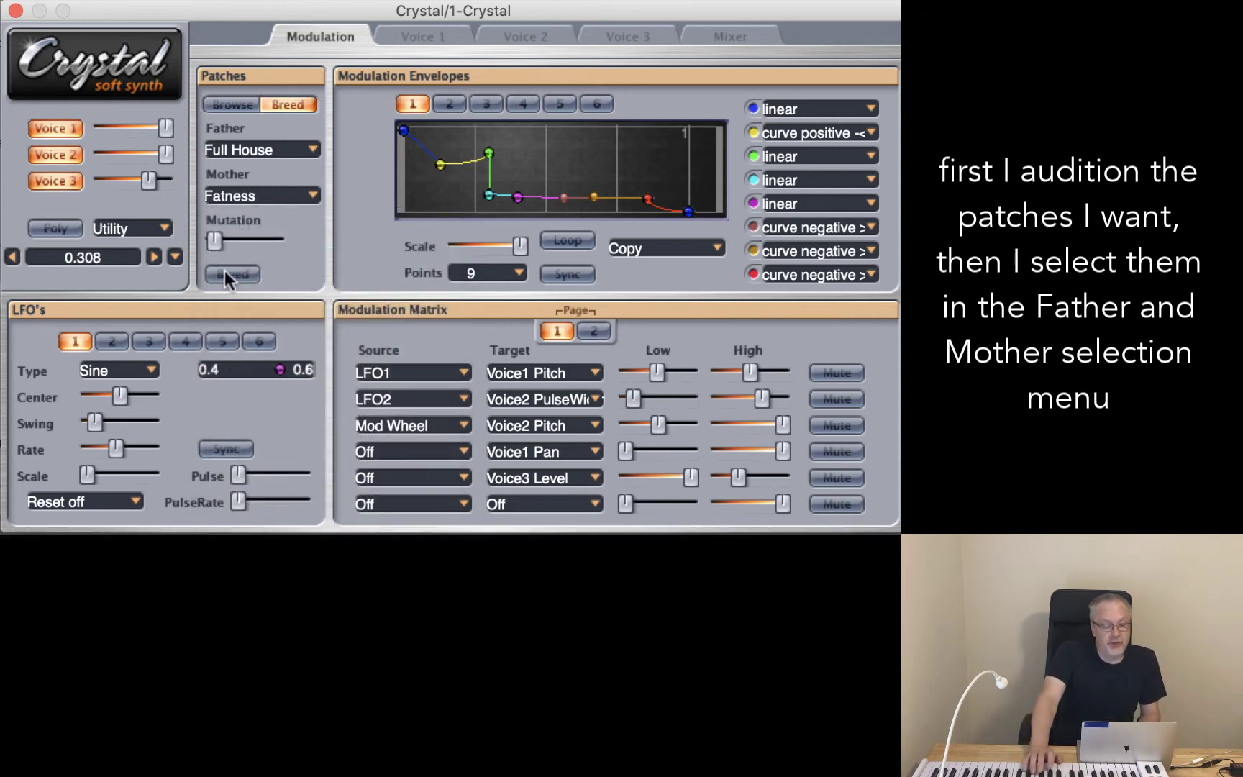
# Breed two offspring, raising Mutation between breeds and then easing it back slightly.
pyautogui.click(224, 271)
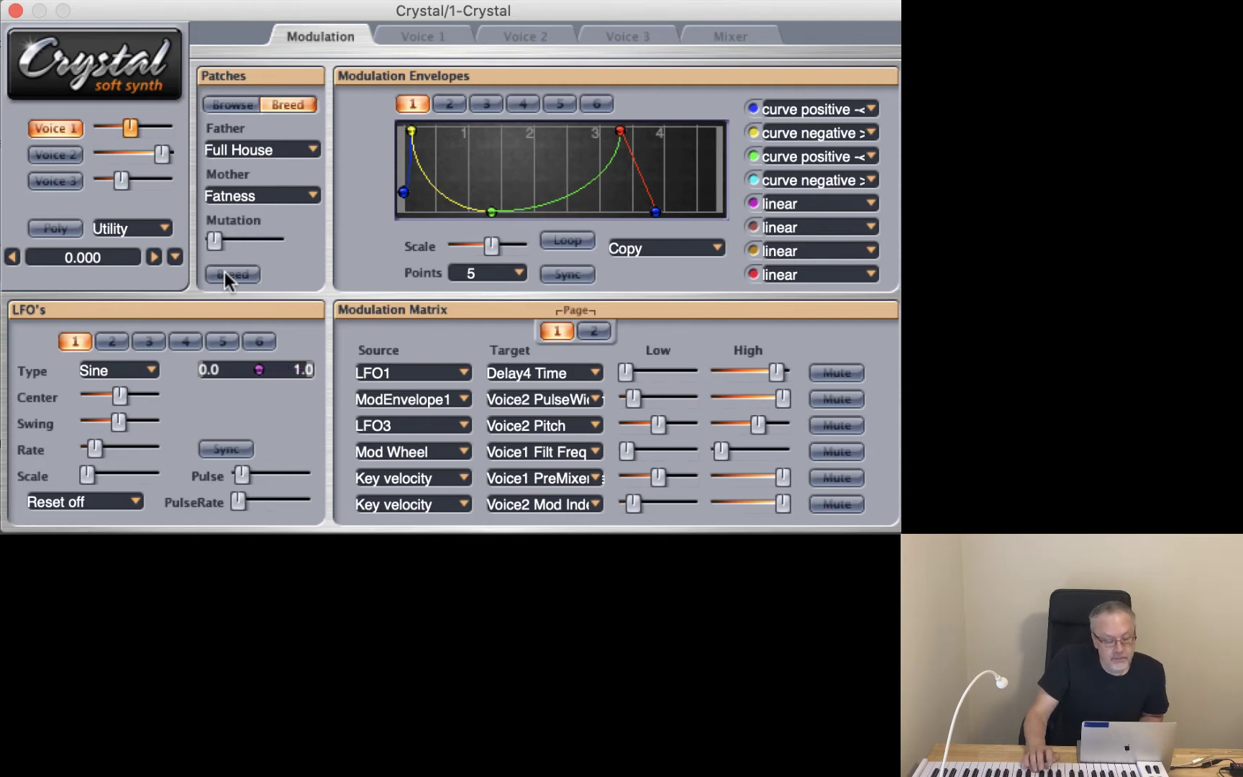
pyautogui.moveTo(214, 242); pyautogui.dragTo(246, 241)
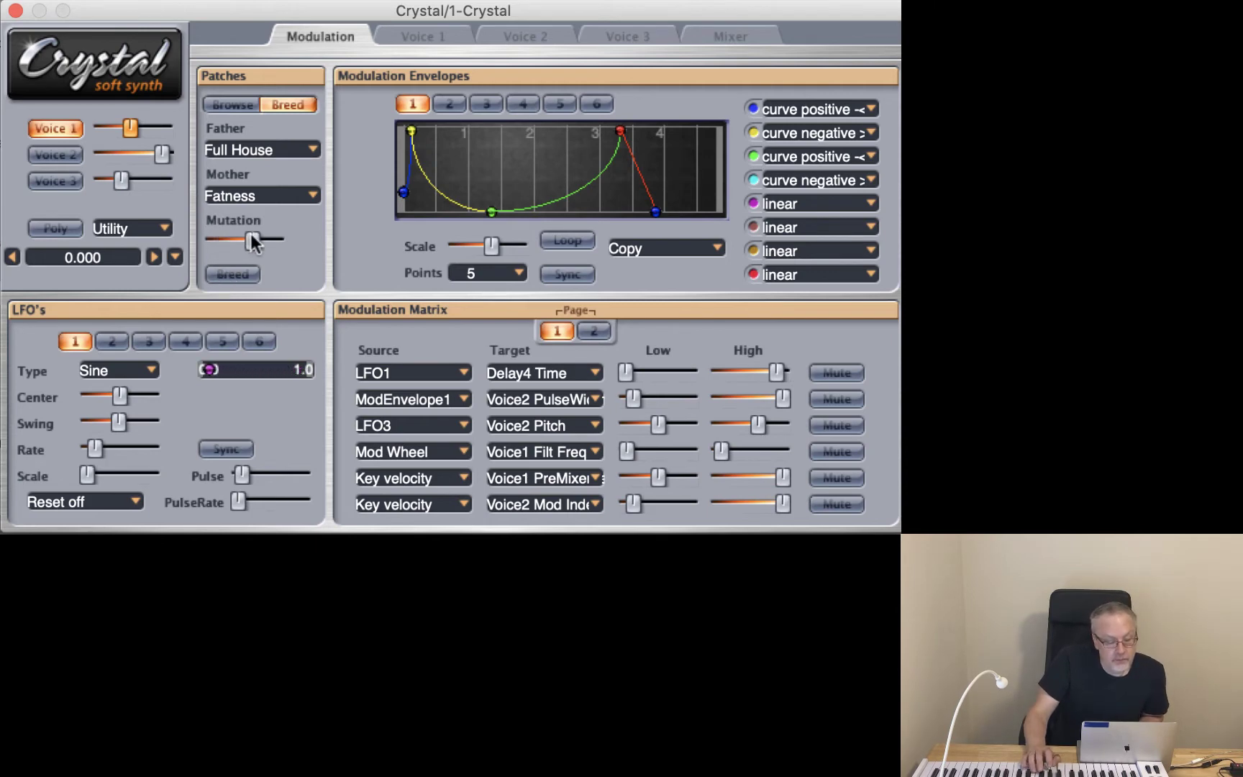
pyautogui.click(228, 272)
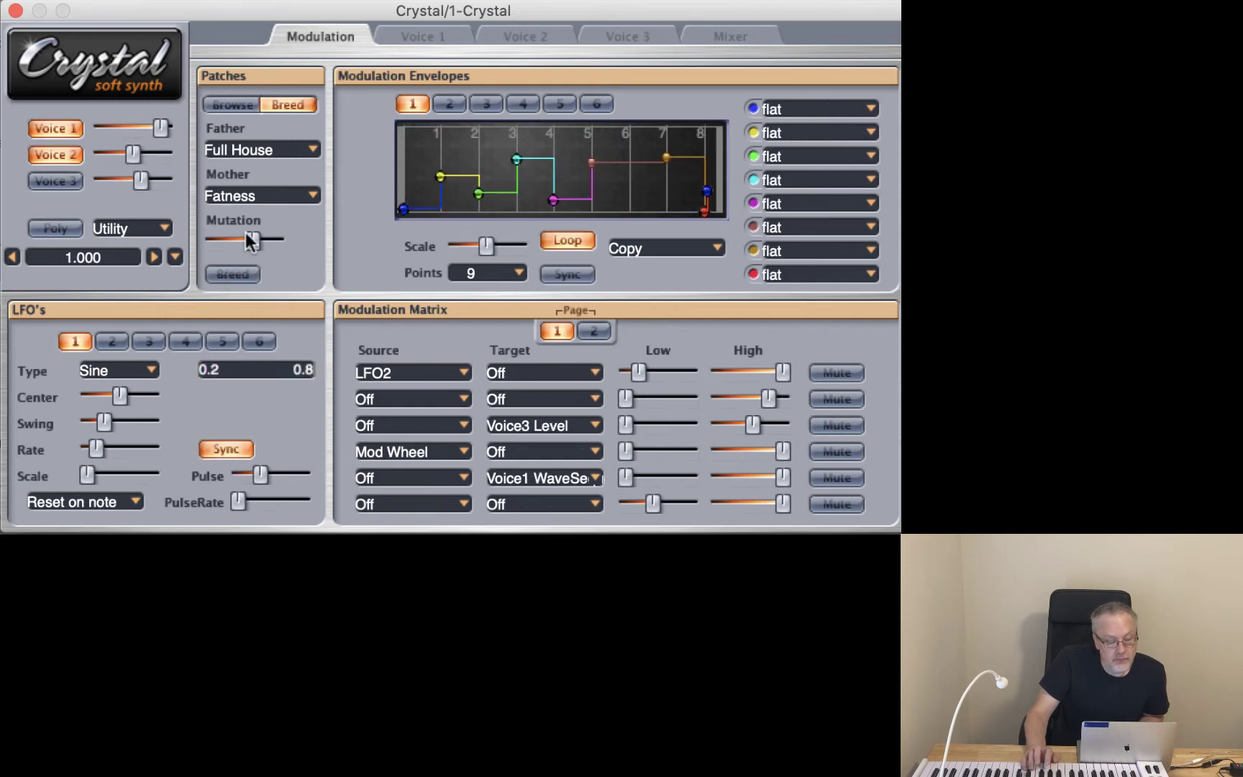
pyautogui.moveTo(251, 240); pyautogui.dragTo(245, 241)
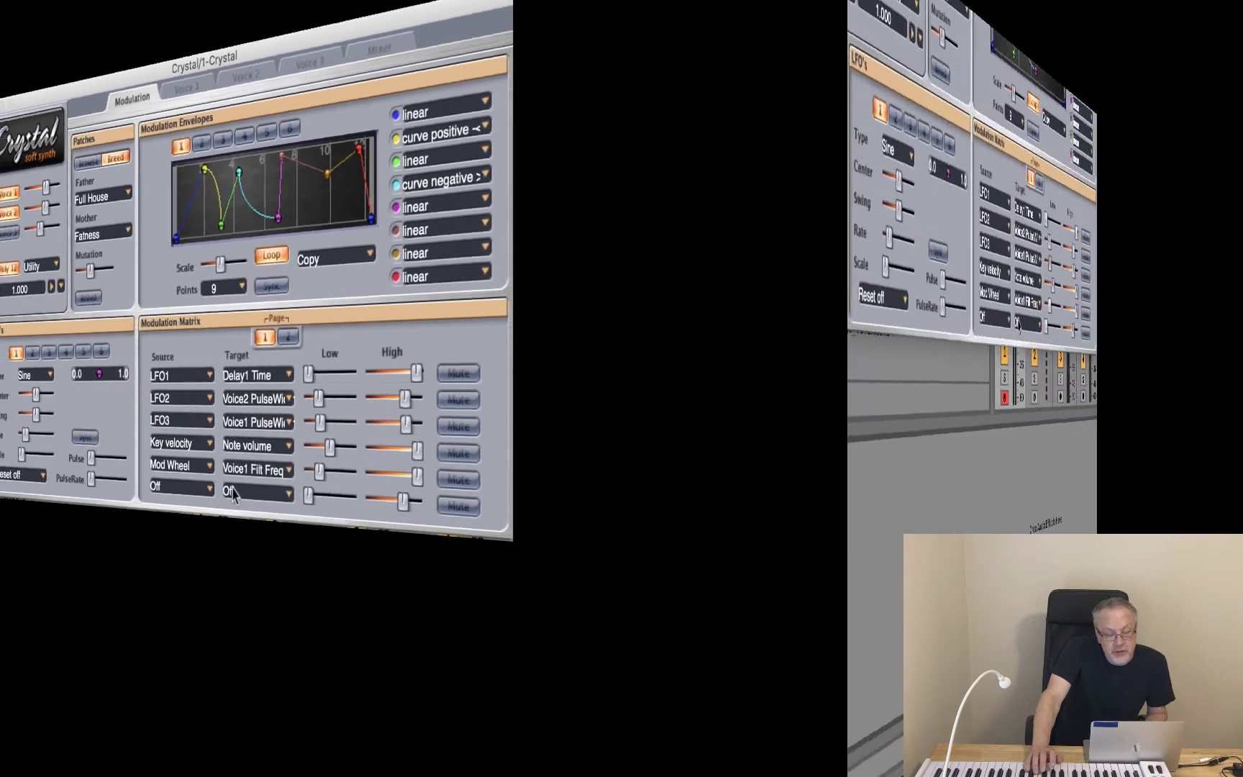
# Route Mod Wheel to Other > ProgramMorph in the matrix's last row.
pyautogui.click(232, 497)
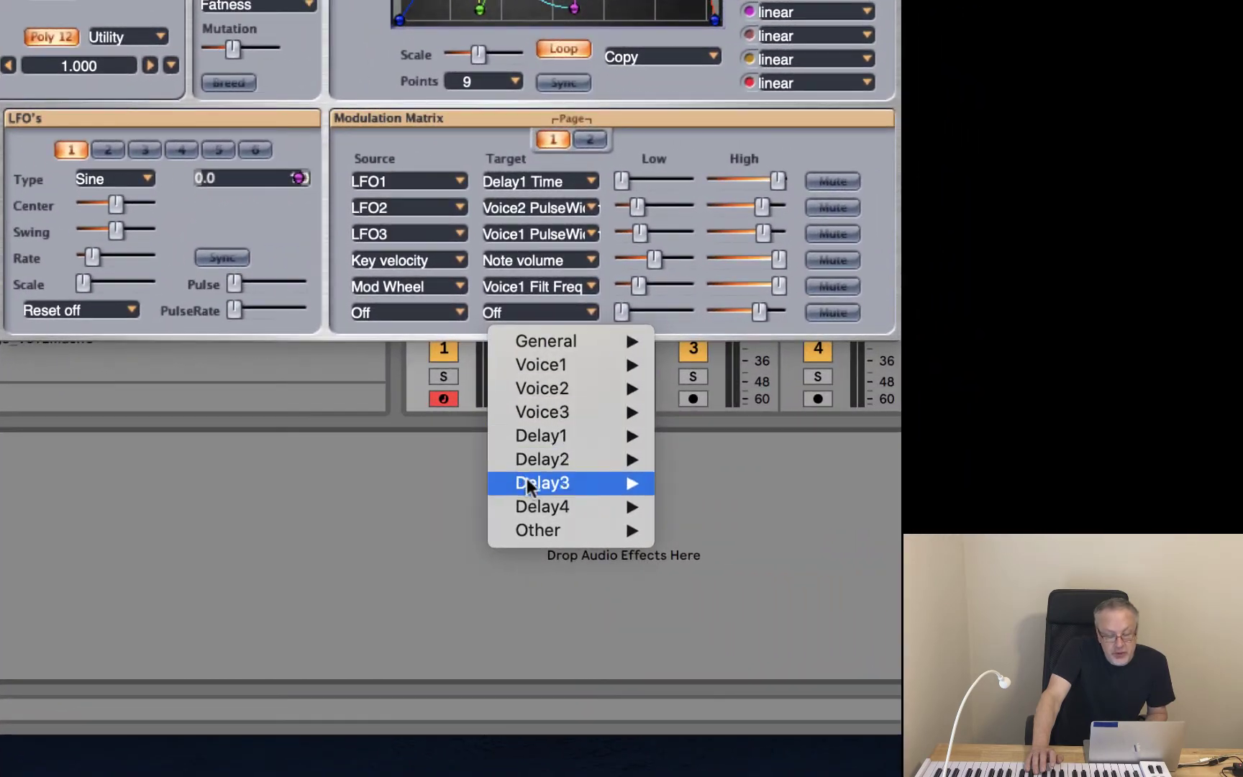
pyautogui.moveTo(541, 531)
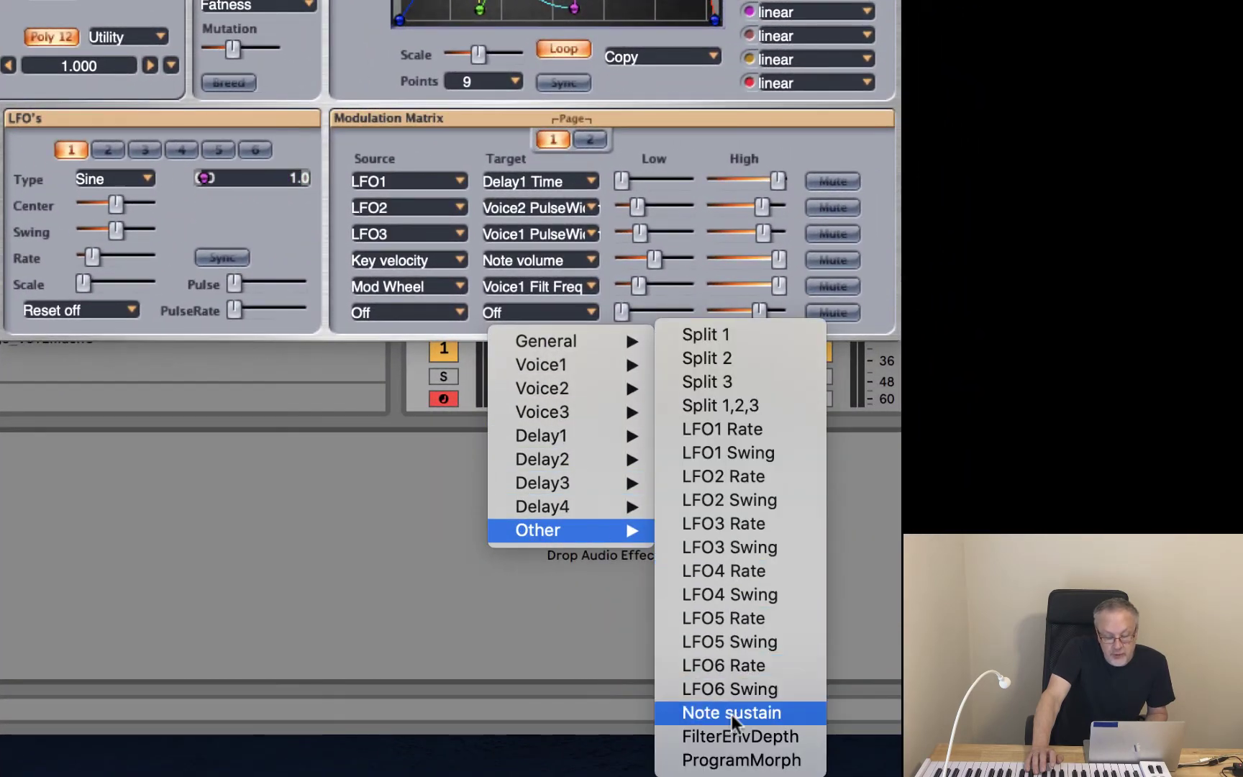
pyautogui.click(734, 760)
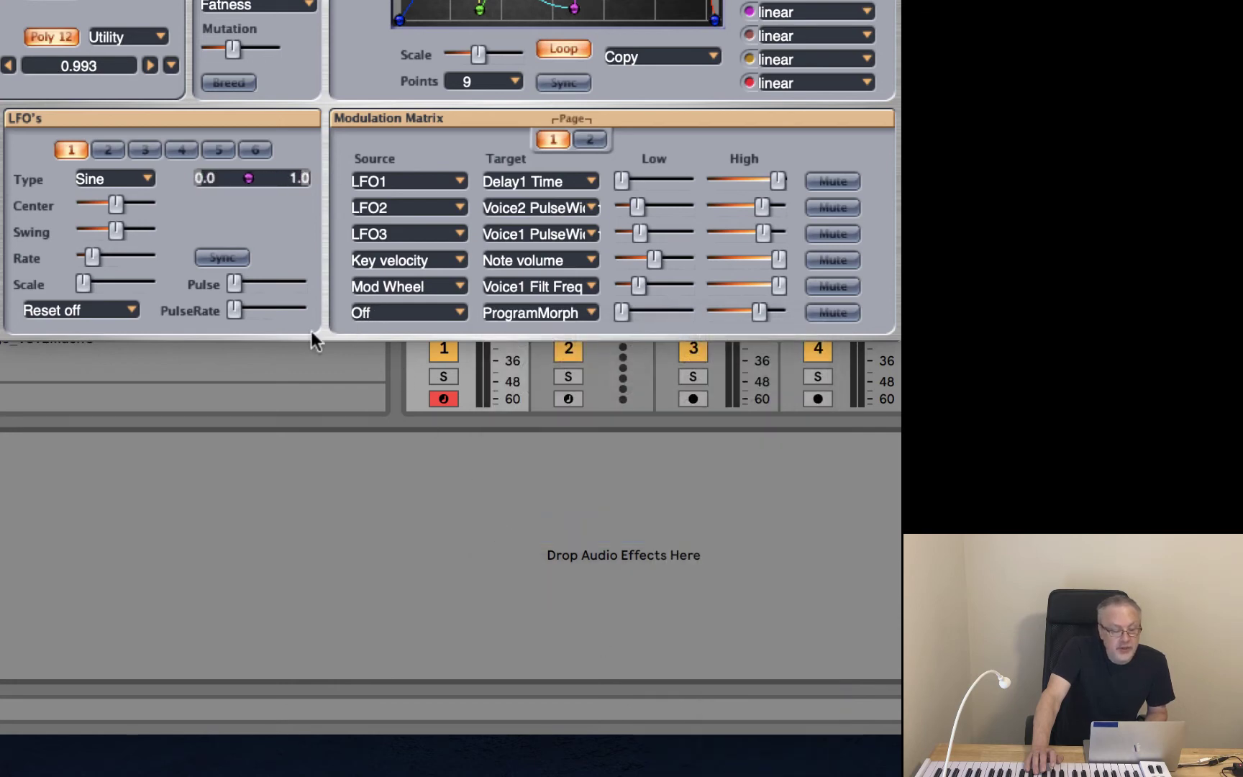
pyautogui.click(125, 311)
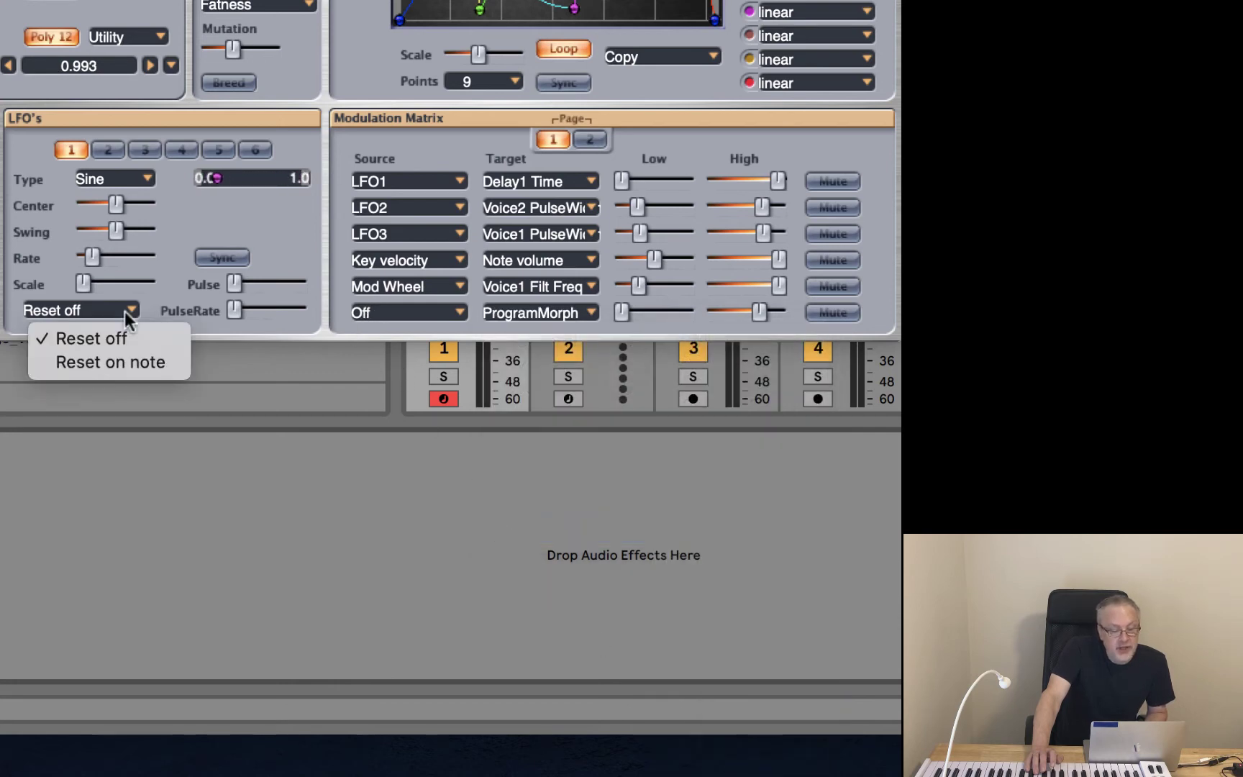
pyautogui.click(370, 307)
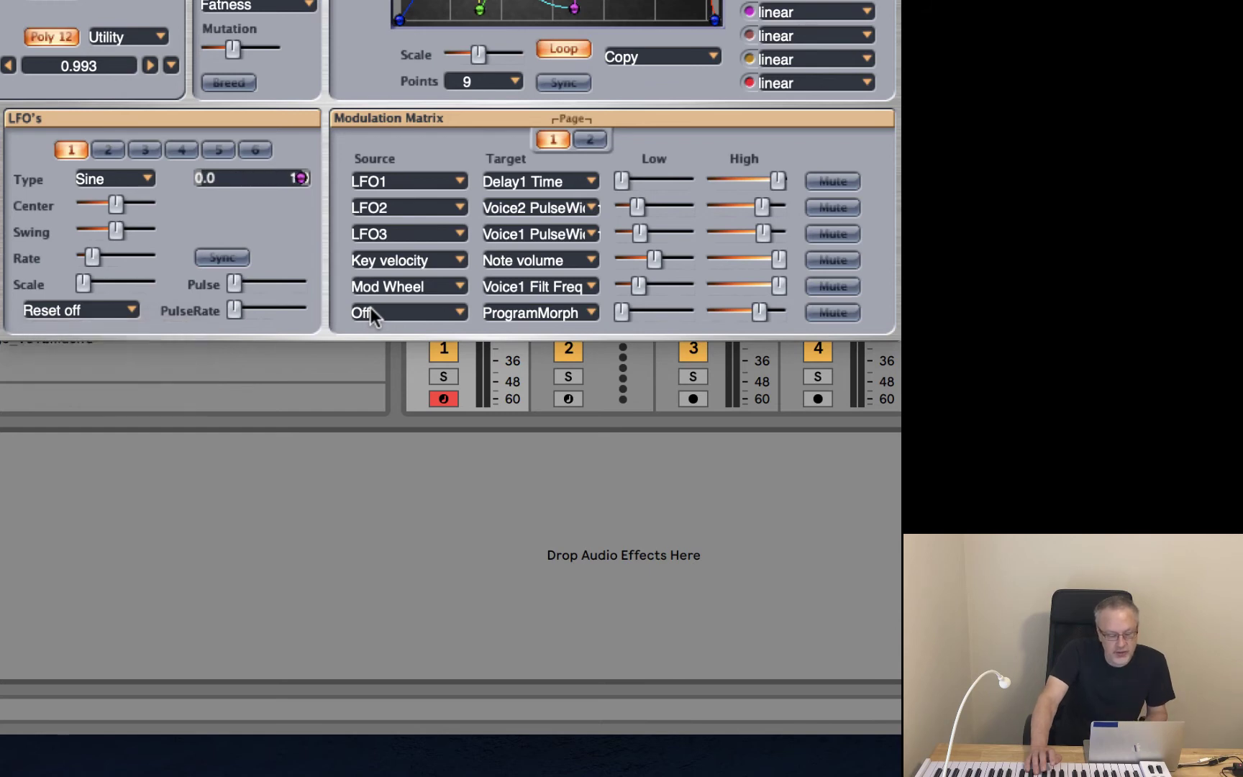
pyautogui.click(456, 313)
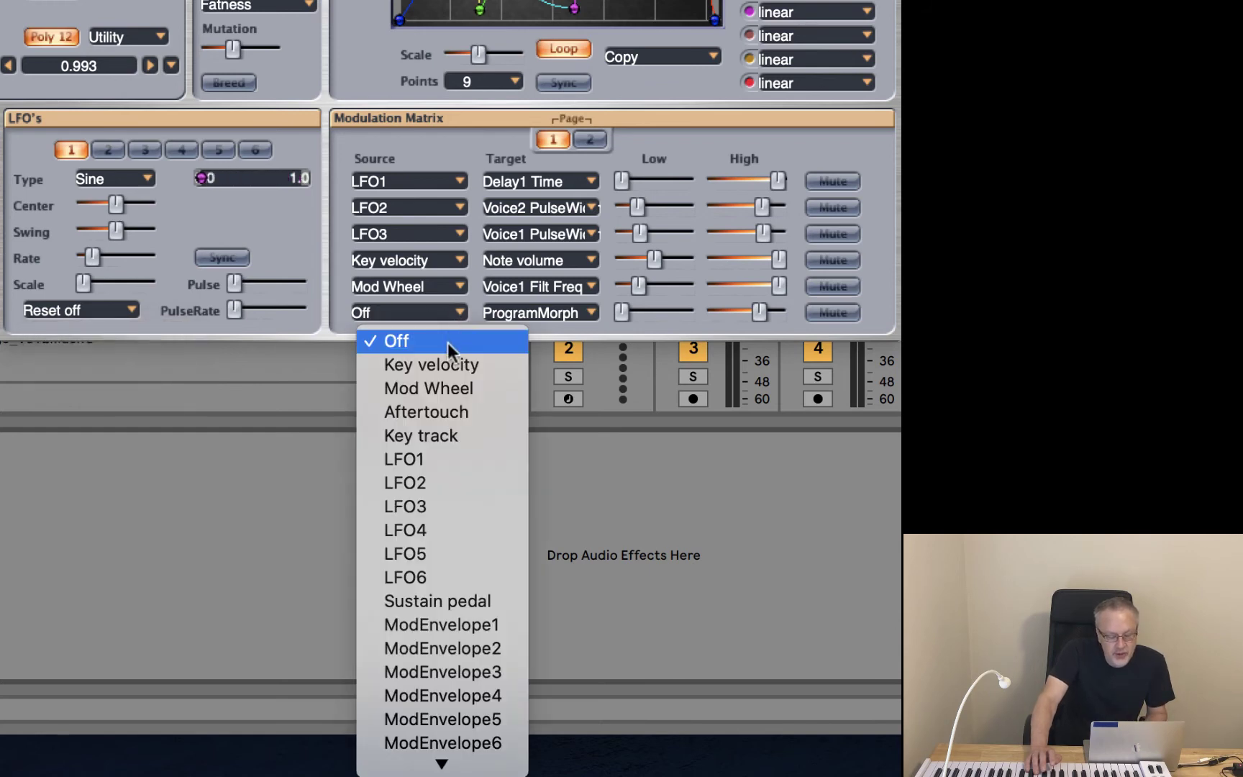
pyautogui.click(430, 389)
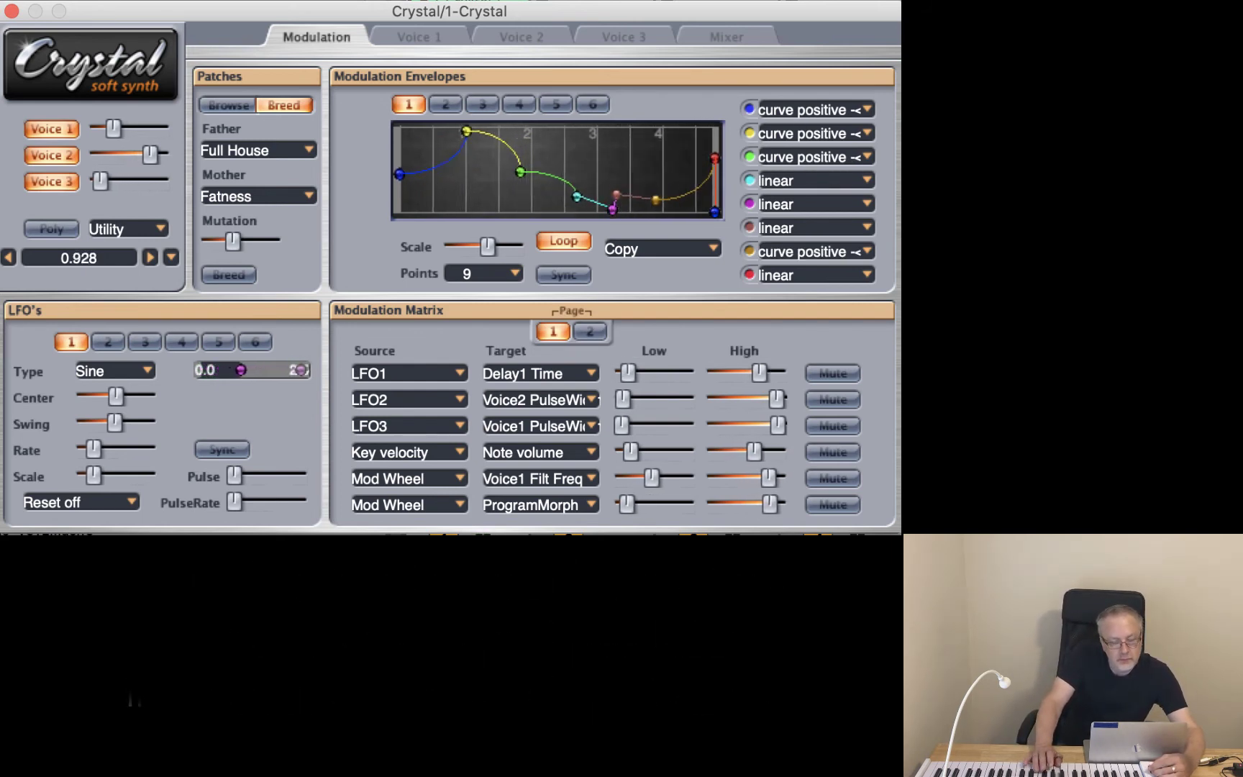
# Step forward through the programs to --- Pads ---.
pyautogui.click(149, 257)
pyautogui.click(147, 257)
pyautogui.click(147, 257)
pyautogui.click(148, 257)
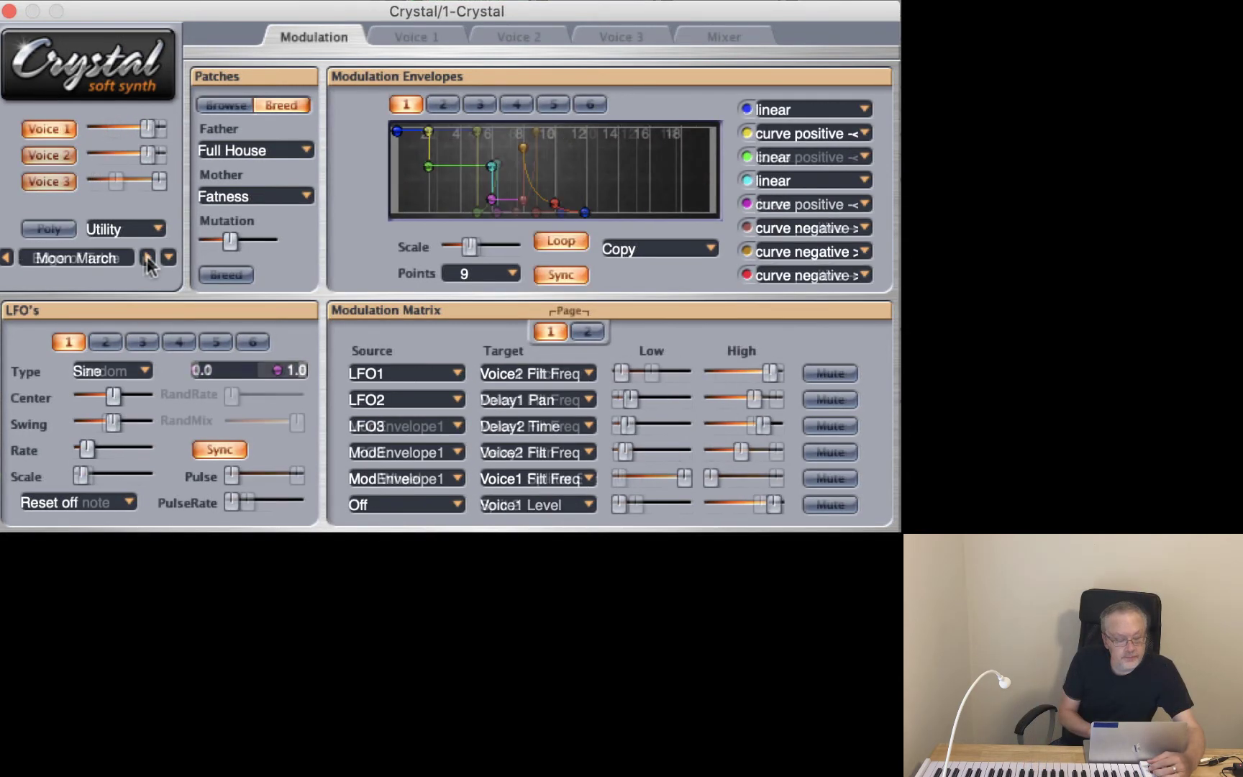
pyautogui.click(148, 257)
pyautogui.click(147, 257)
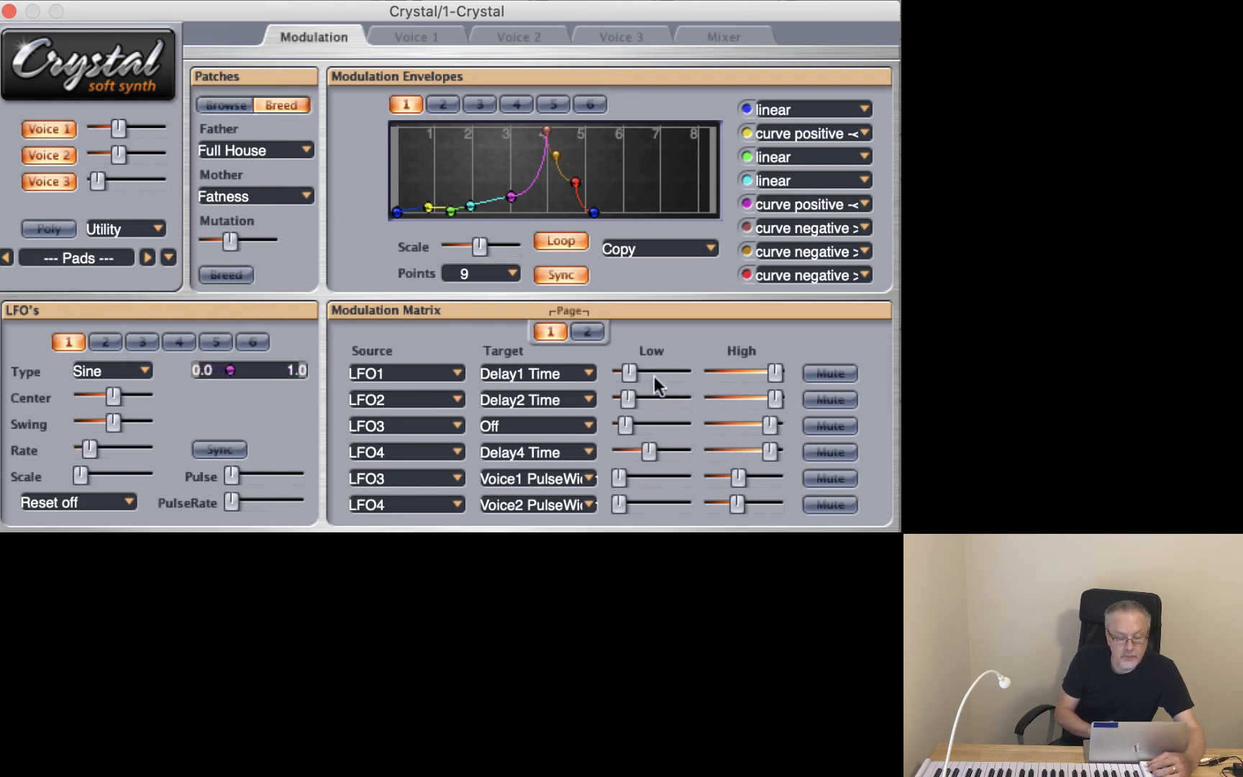
# On matrix page 2, route Mod Wheel to ProgramMorph in the first row.
pyautogui.click(585, 333)
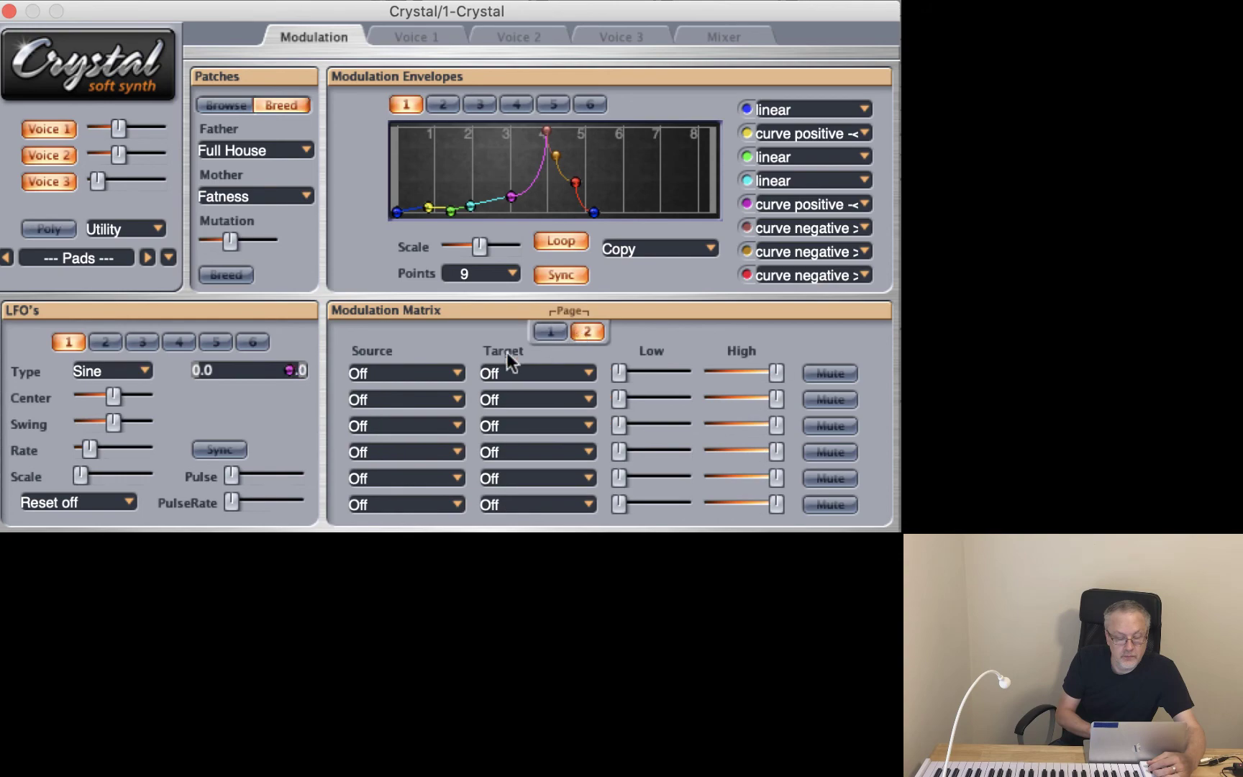
pyautogui.click(421, 373)
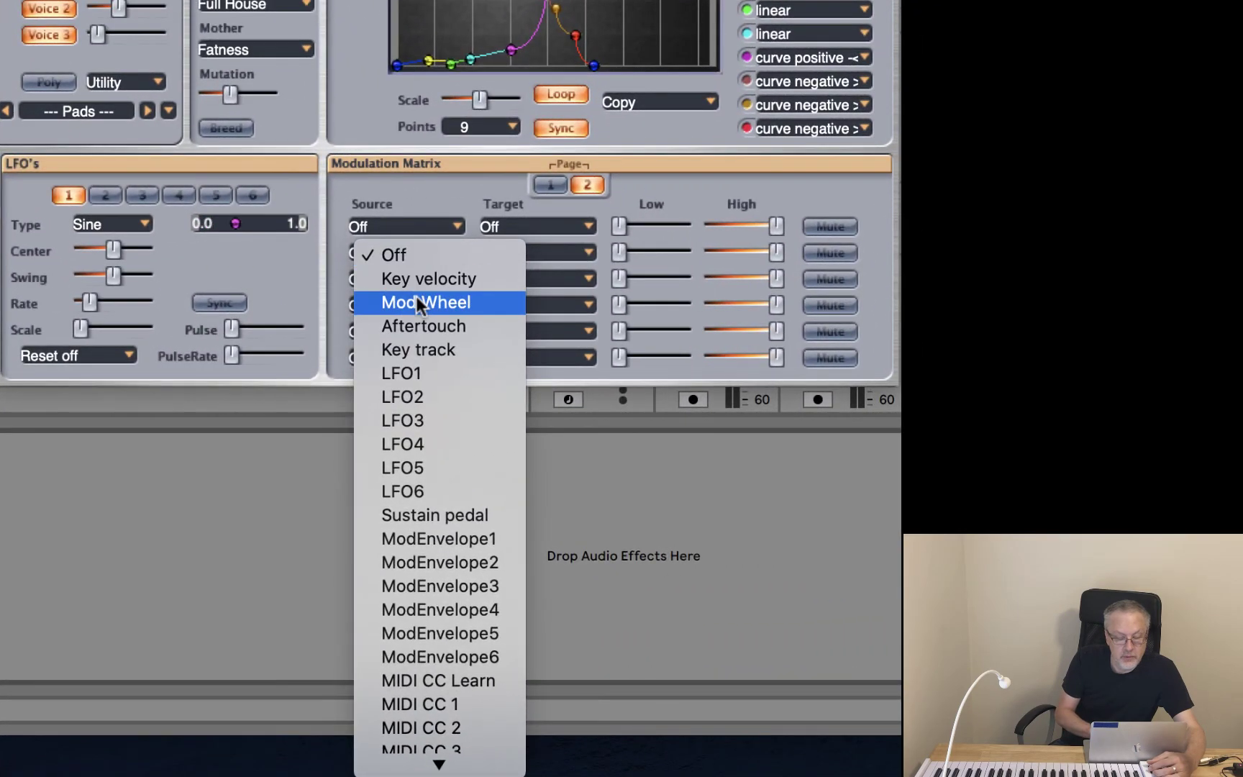
pyautogui.click(662, 300)
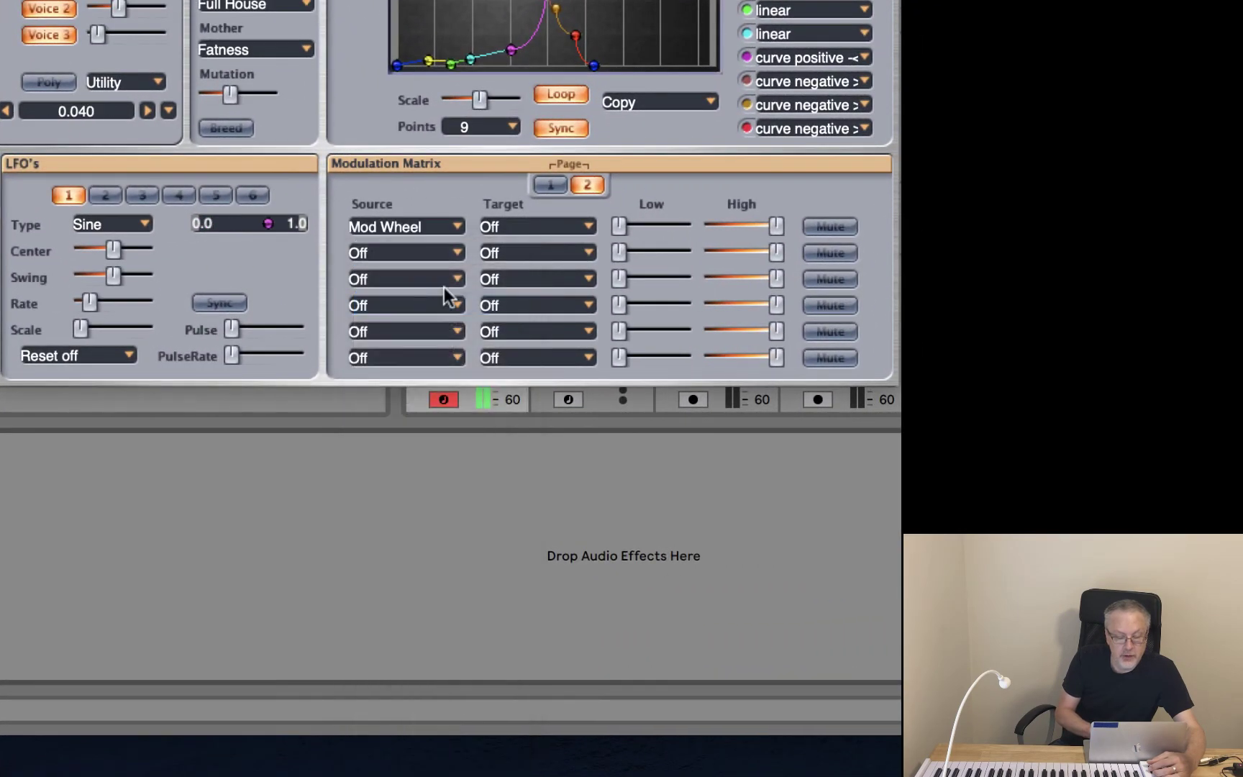
pyautogui.click(553, 228)
pyautogui.moveTo(580, 452)
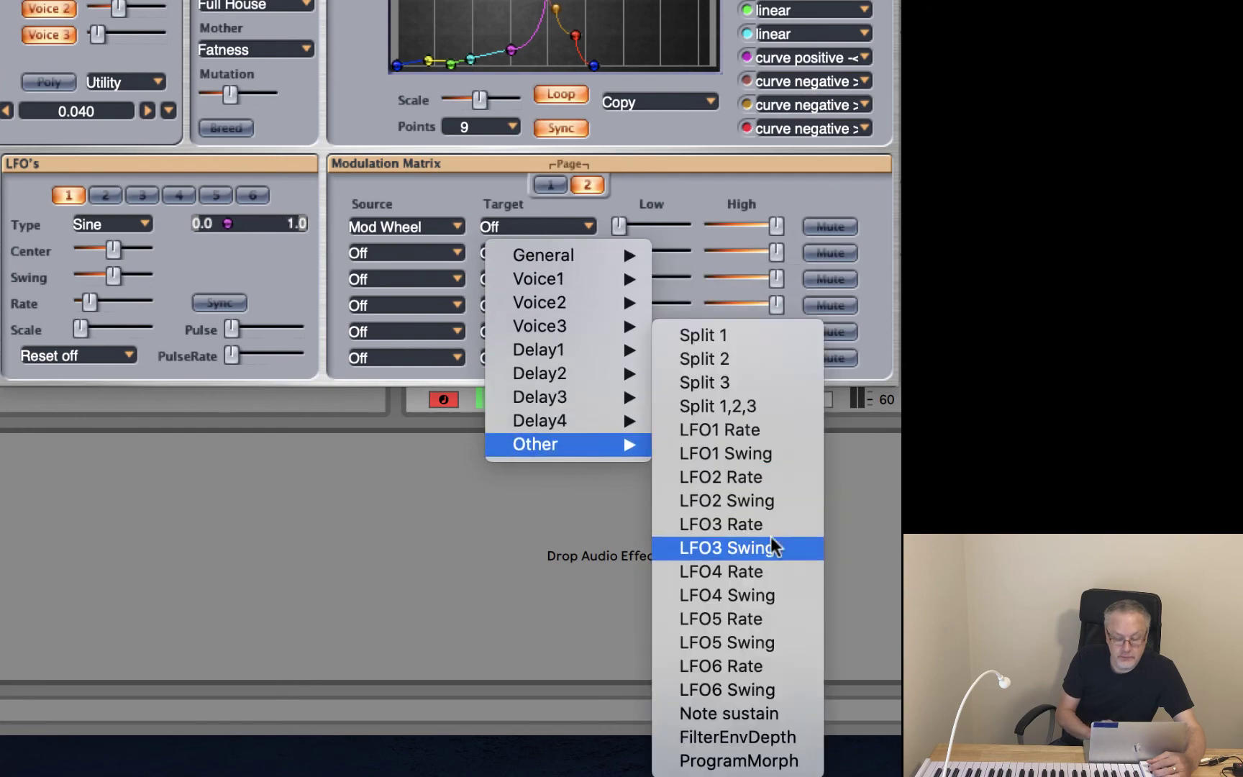
pyautogui.click(785, 761)
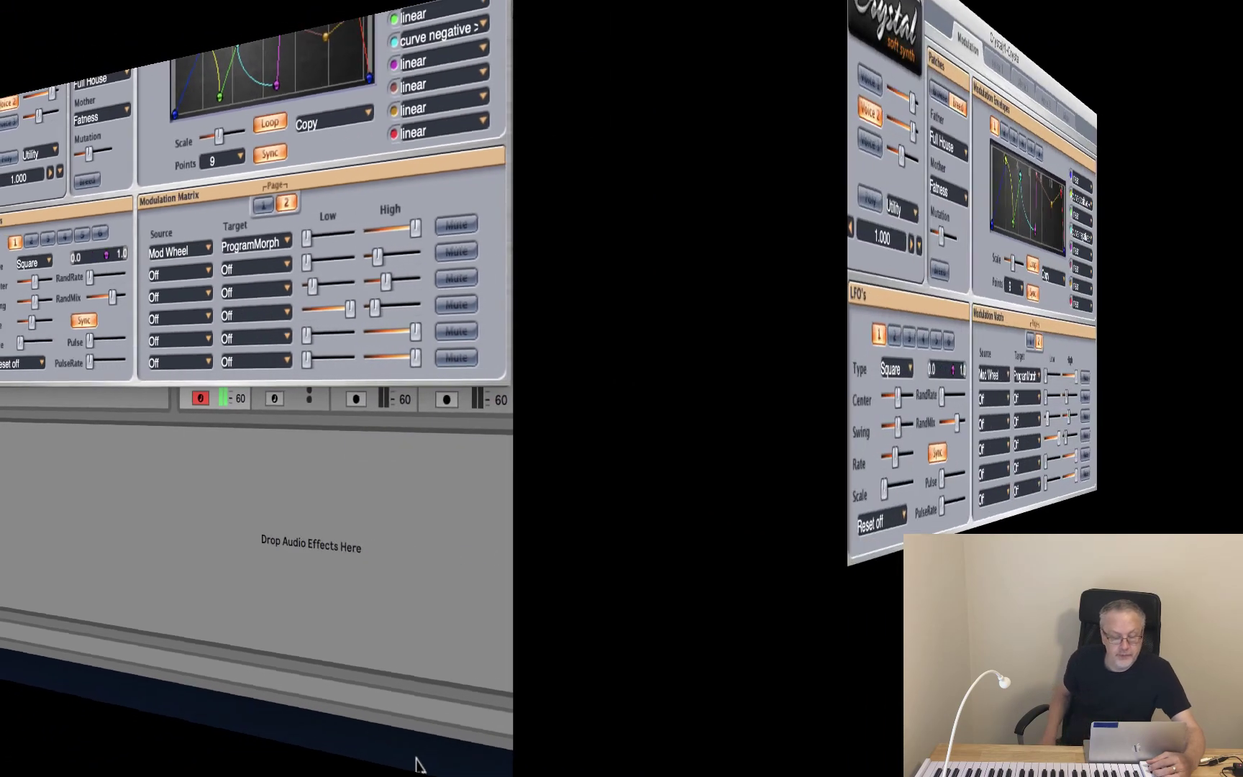